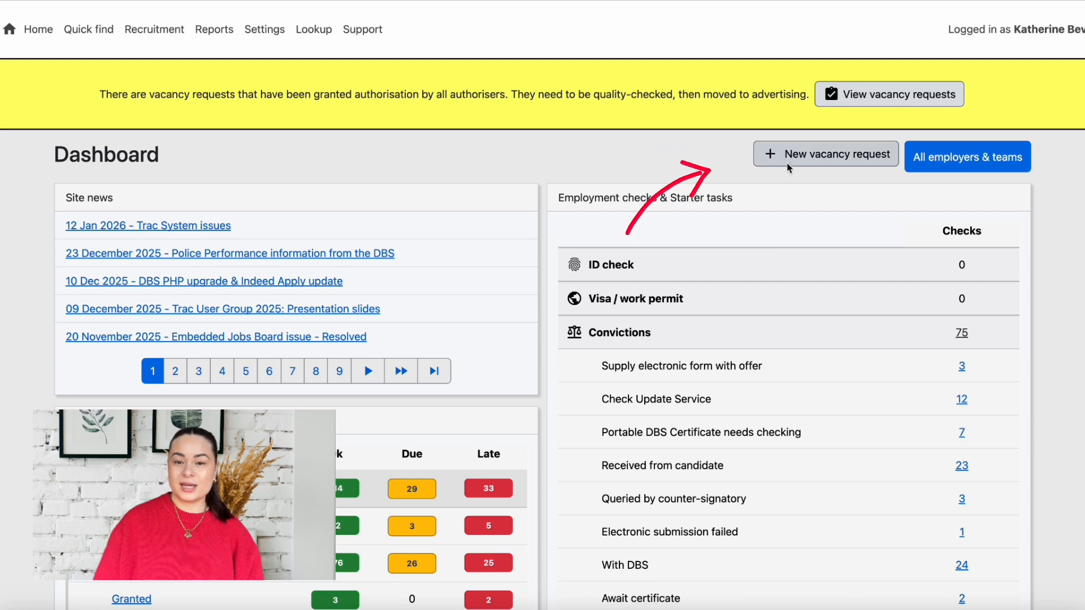
# Open a new vacancy request form from the Trac Dashboard
pyautogui.click(786, 156)
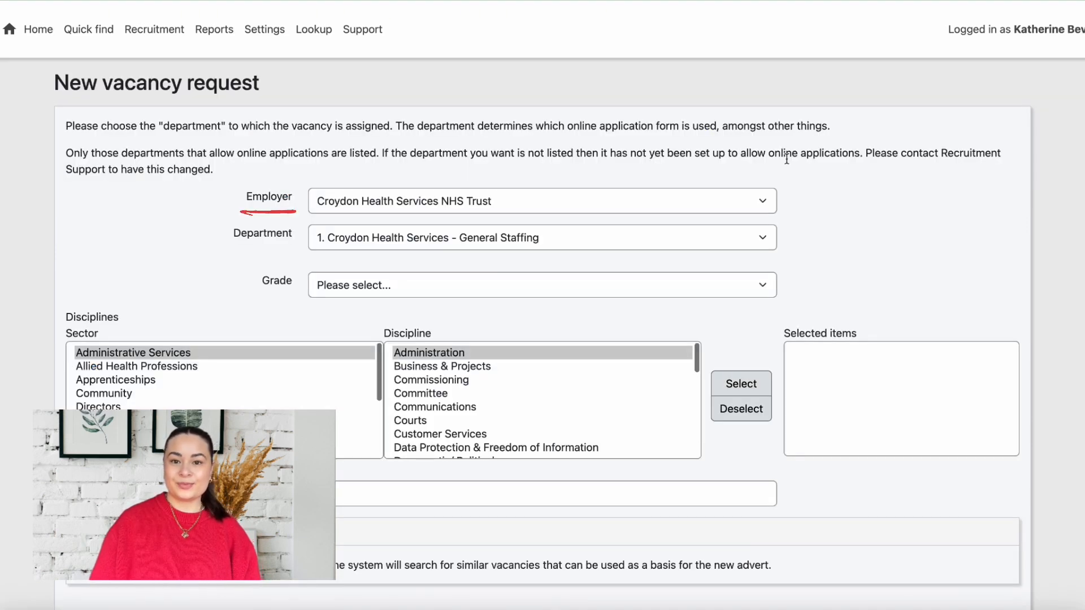
# Choose employer Kingston and Richmond NHS Foundation Trust, grade NHS AfC: Band 3, and discipline Administrative Services: Administration
pyautogui.click(764, 202)
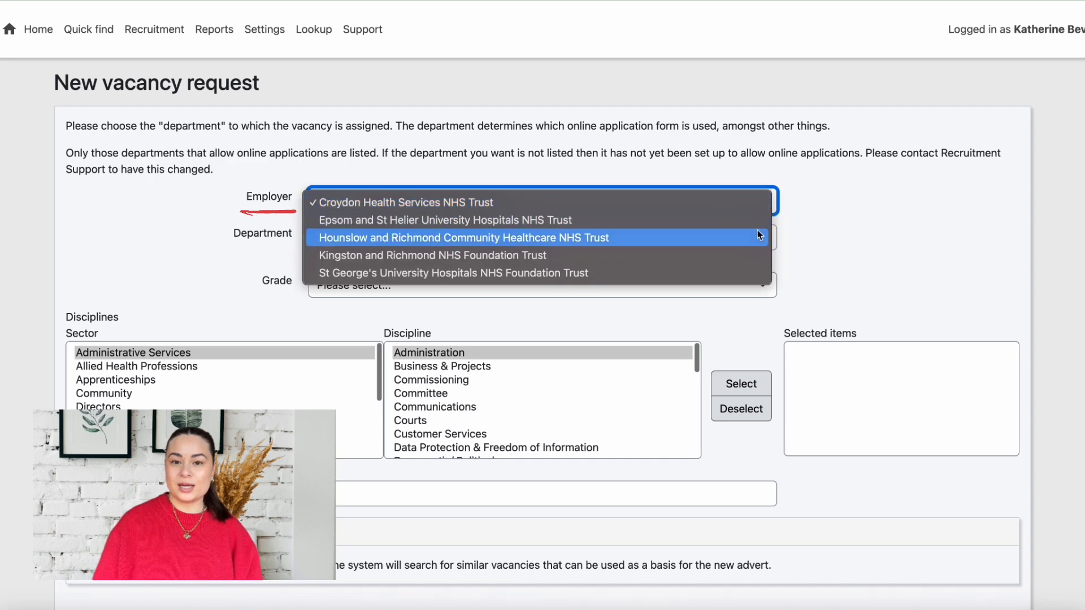
pyautogui.click(754, 254)
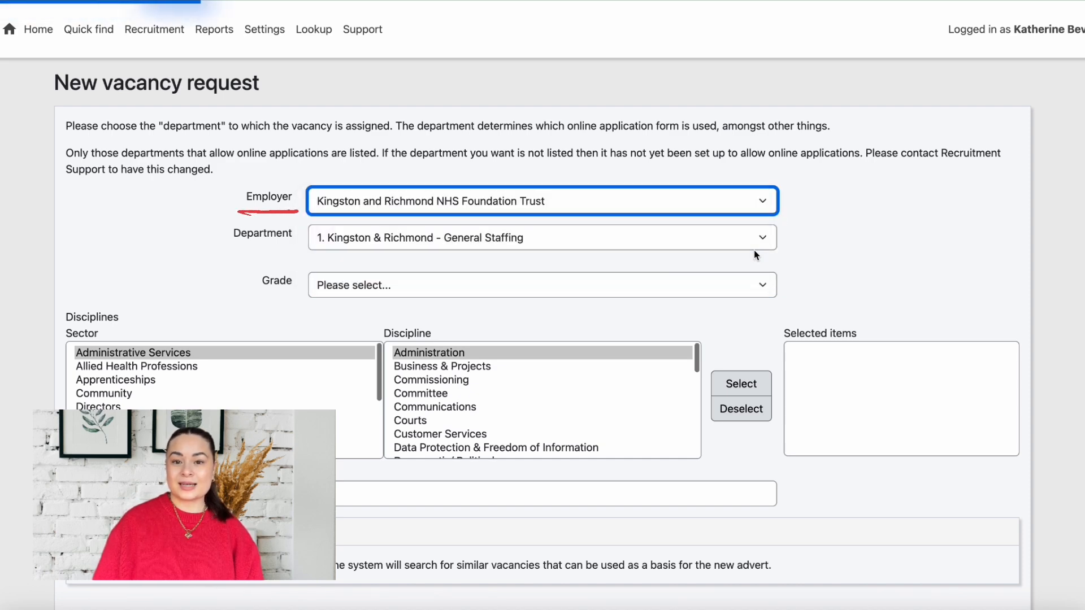
pyautogui.click(763, 286)
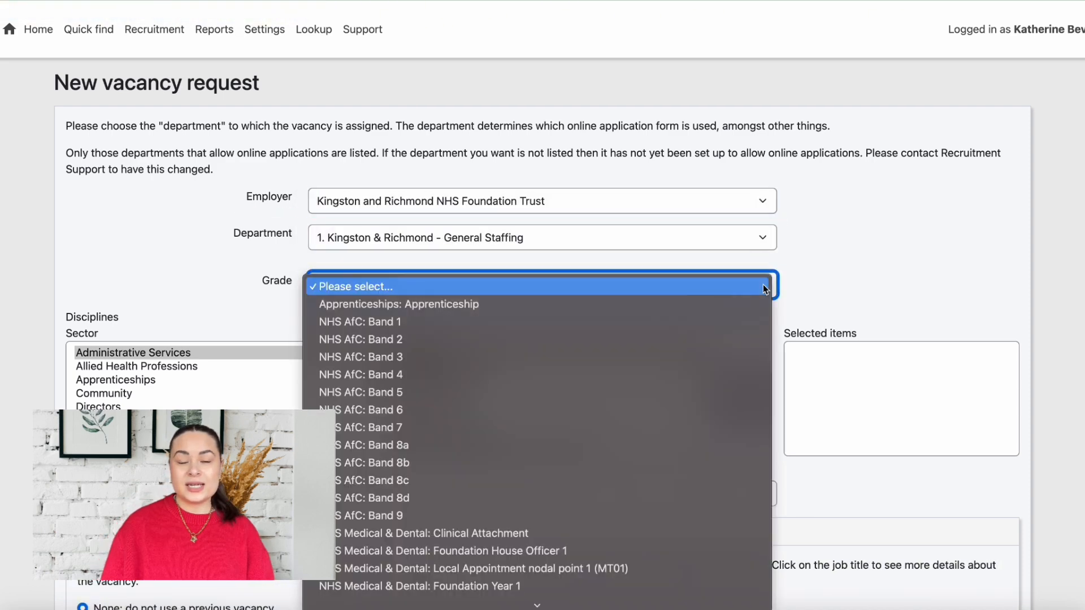
pyautogui.click(756, 353)
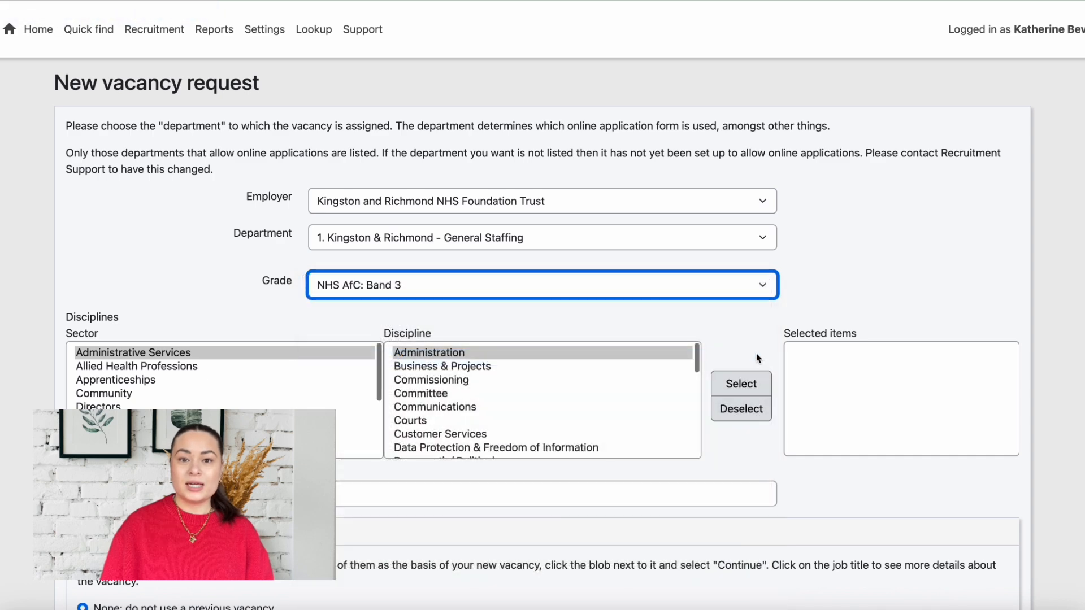
pyautogui.scroll(-1, 756, 347)
pyautogui.click(749, 358)
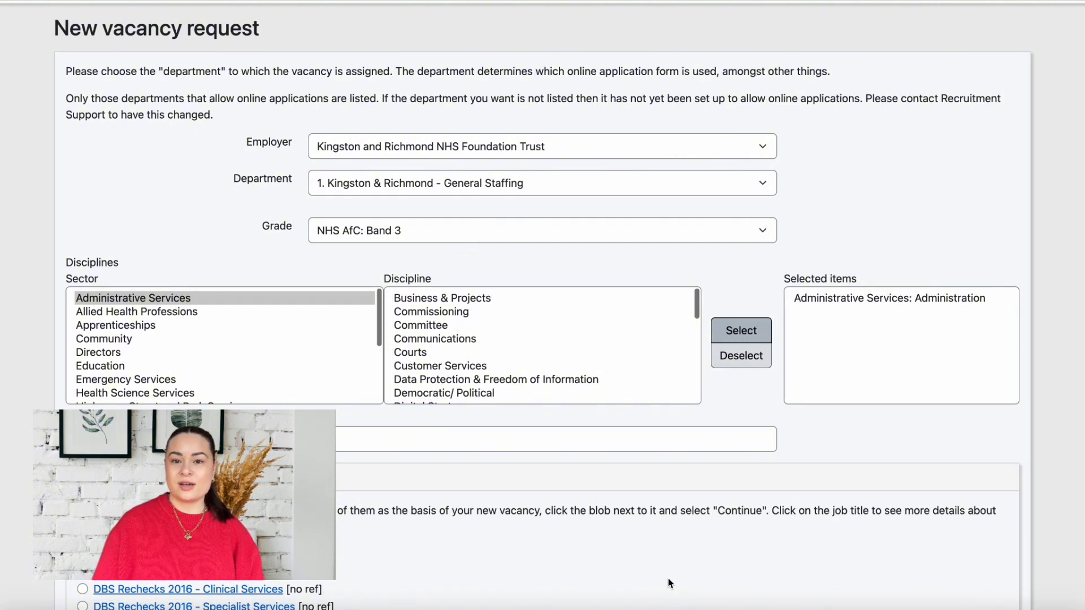
pyautogui.scroll(-8, 668, 578)
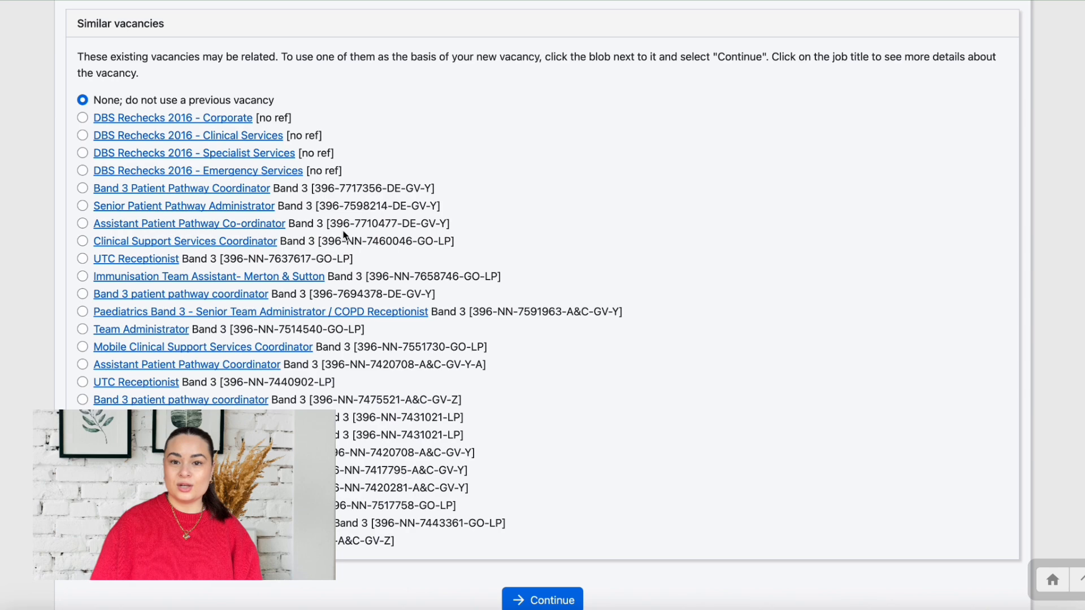
pyautogui.click(258, 194)
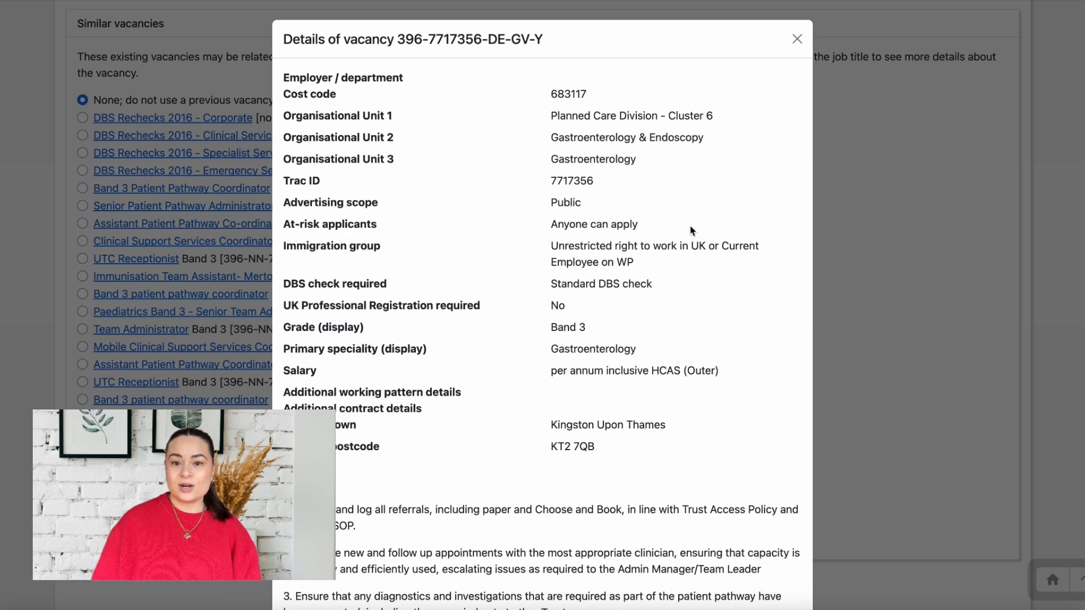
pyautogui.scroll(-2, 747, 363)
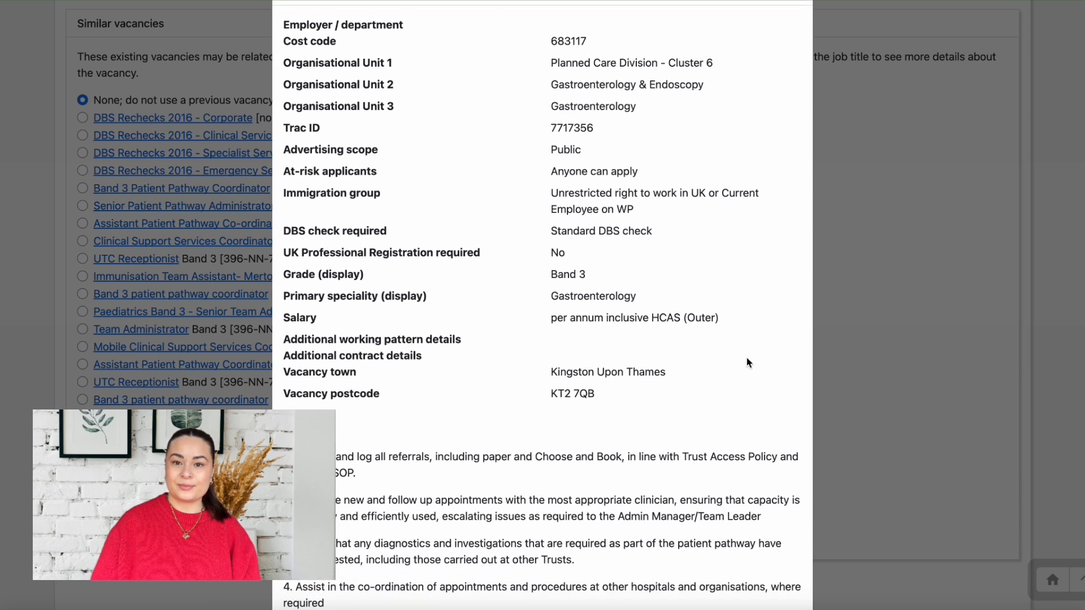
pyautogui.press('Escape')
pyautogui.click(551, 599)
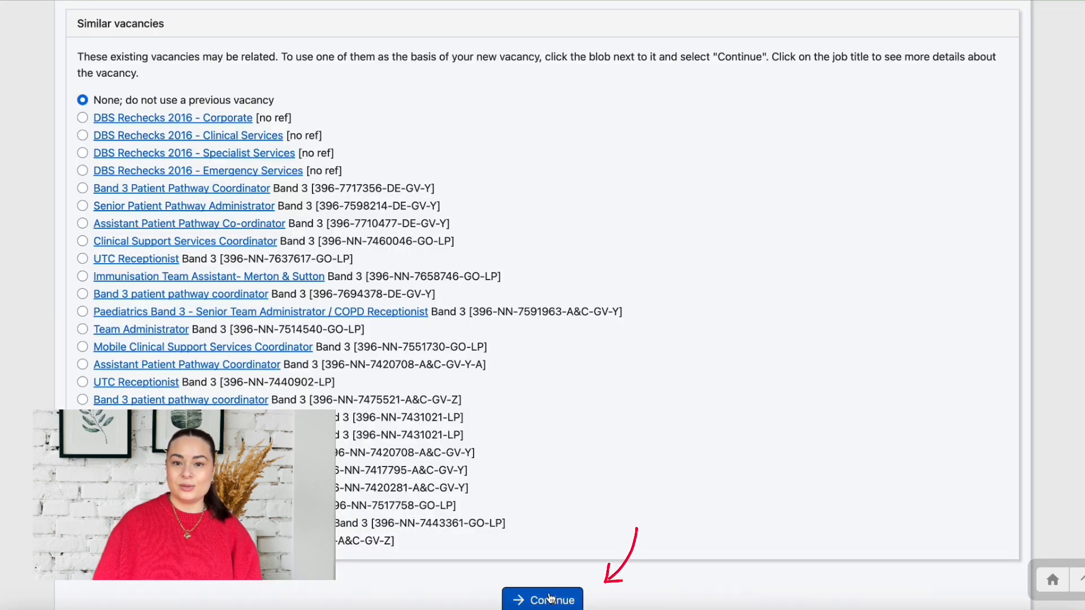
# Enter 1 as the full-time equivalents for the post
pyautogui.scroll(-4, 542, 339)
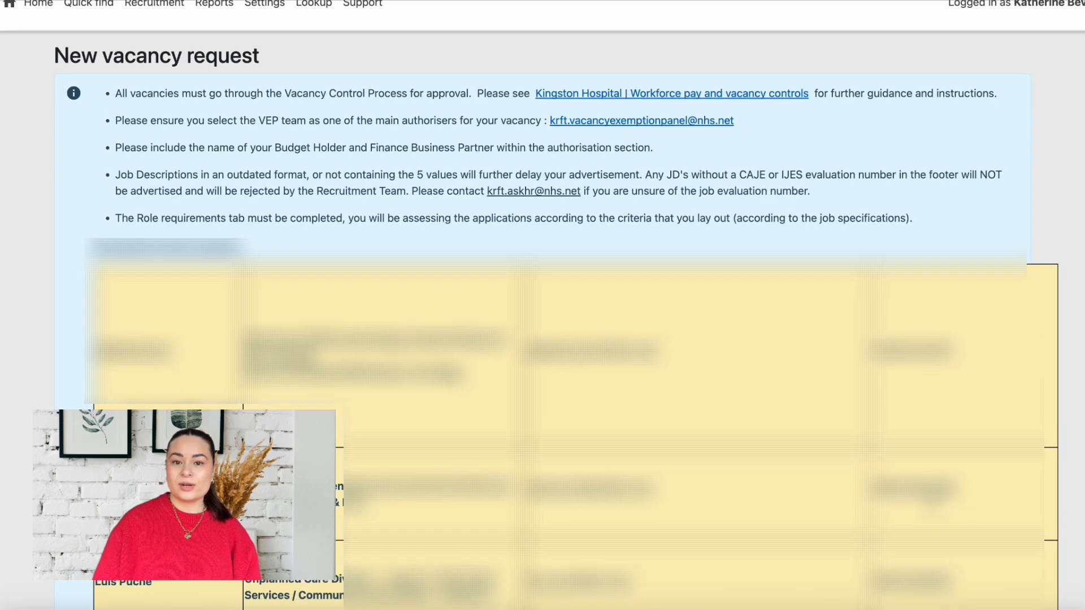
pyautogui.scroll(-10, 931, 499)
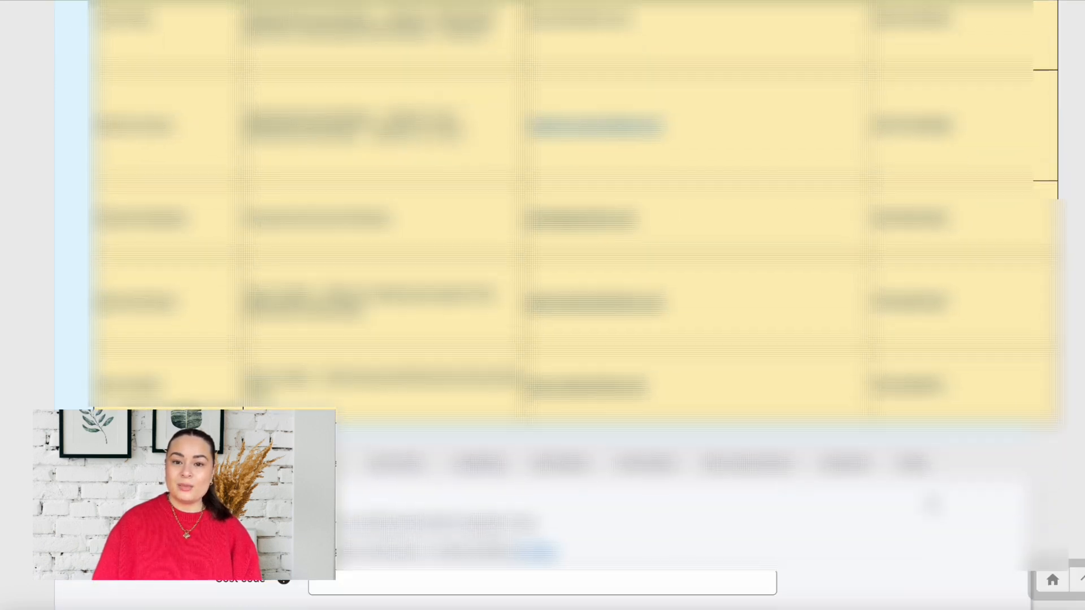
pyautogui.scroll(-3, 932, 499)
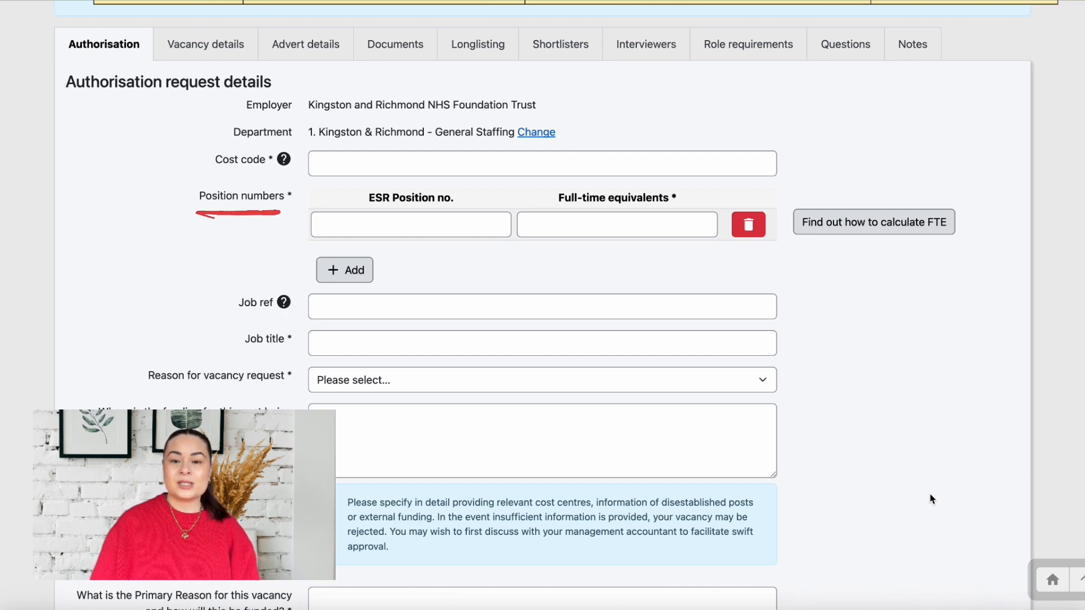
pyautogui.scroll(-1, 665, 575)
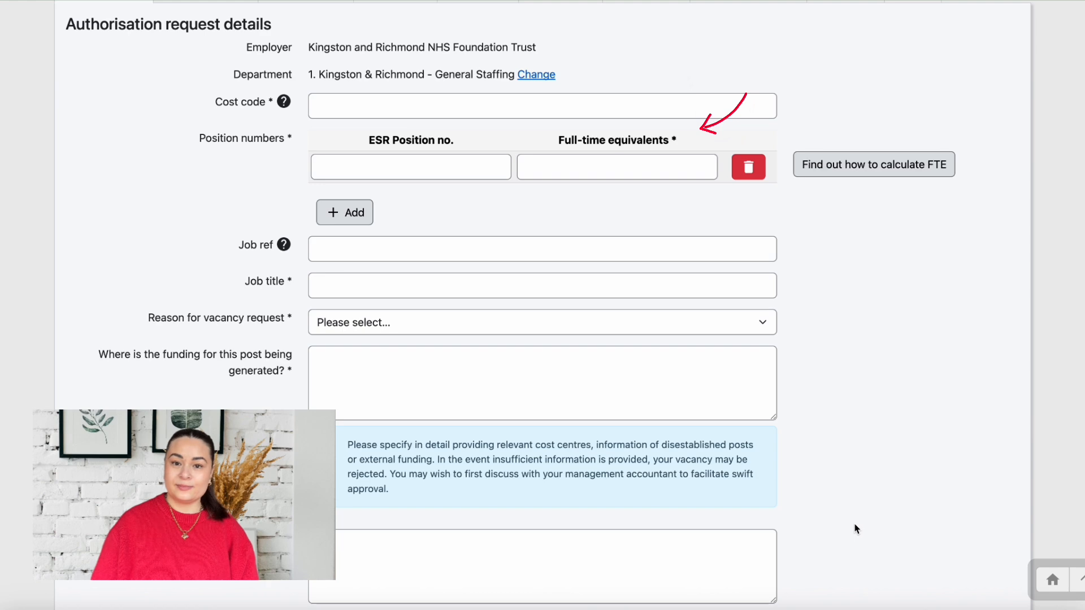
pyautogui.click(604, 172)
pyautogui.write('1')
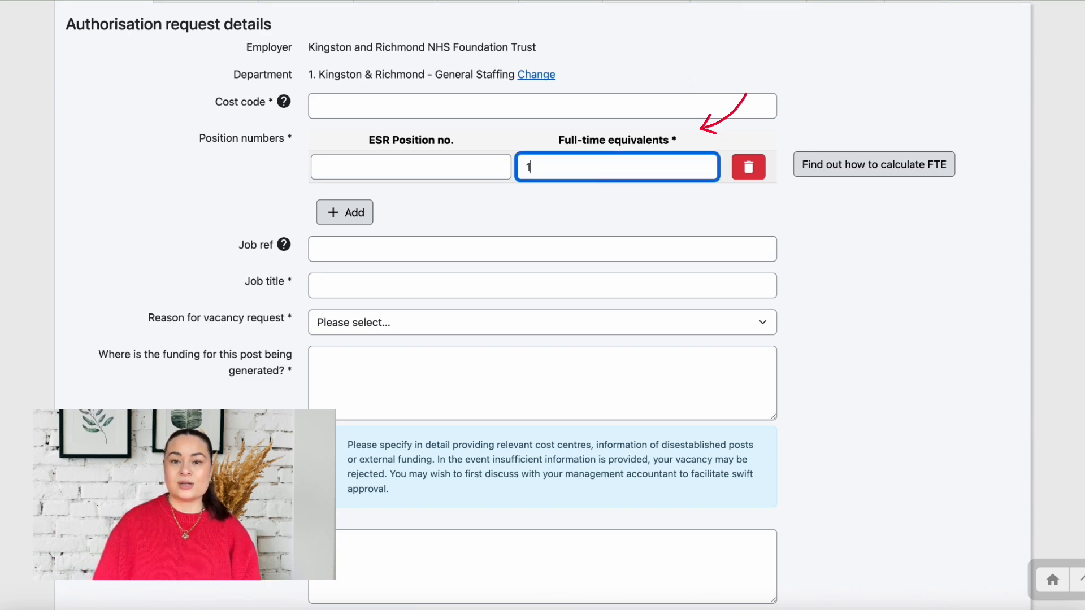
pyautogui.click(891, 133)
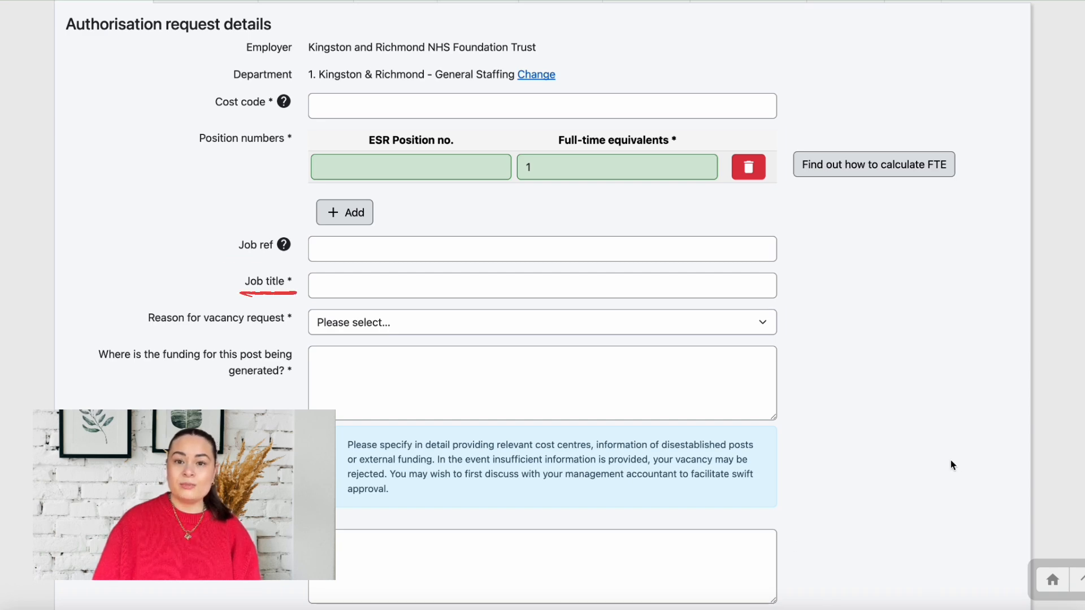
# Enter the job title 'Admin Assistant'
pyautogui.click(703, 286)
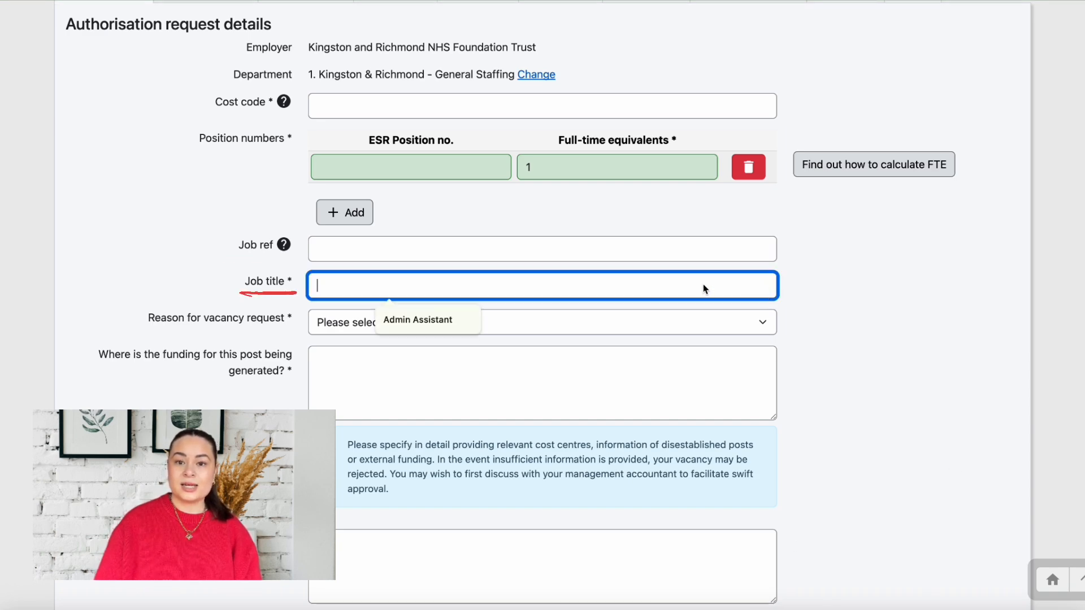
pyautogui.write('Admin ')
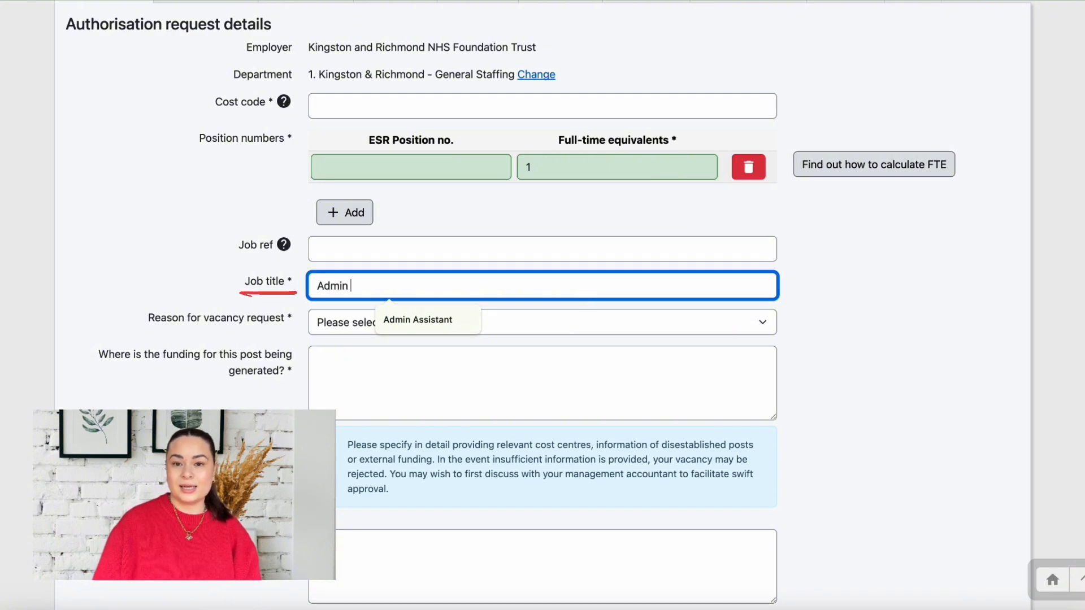
pyautogui.write('Assistant')
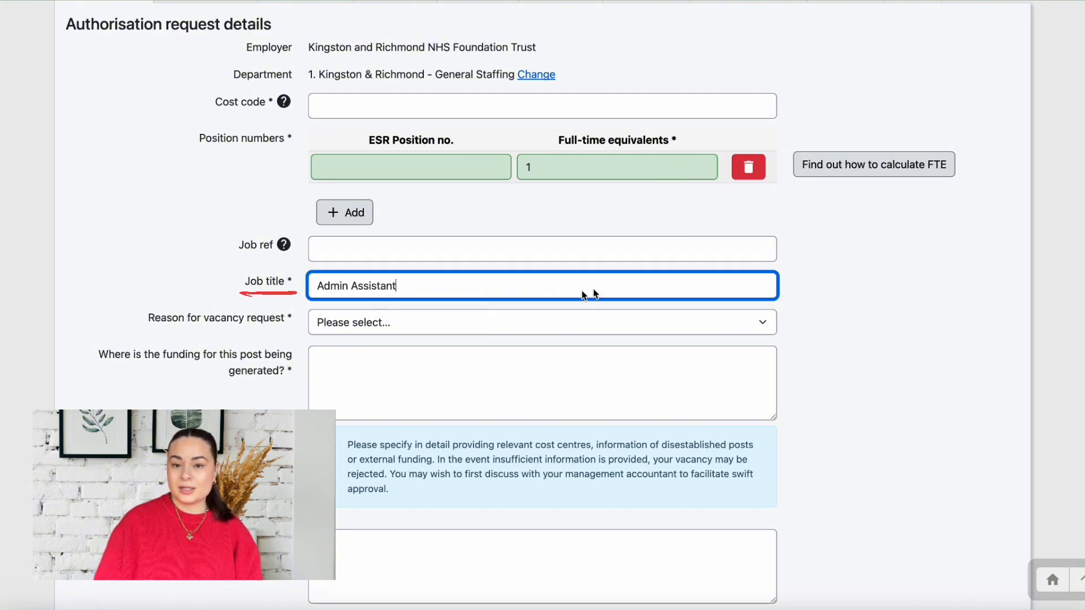
pyautogui.click(825, 287)
# Set the reason to 'Vacant post - Current post holder leaving or left' and enter the leaver's name
pyautogui.scroll(-5, 826, 287)
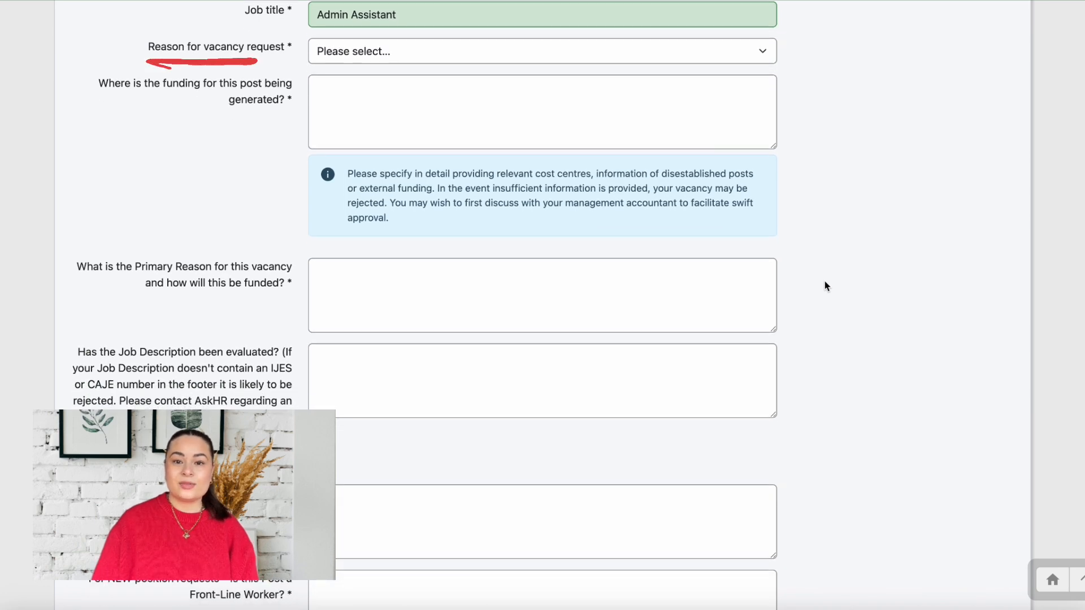
pyautogui.click(769, 55)
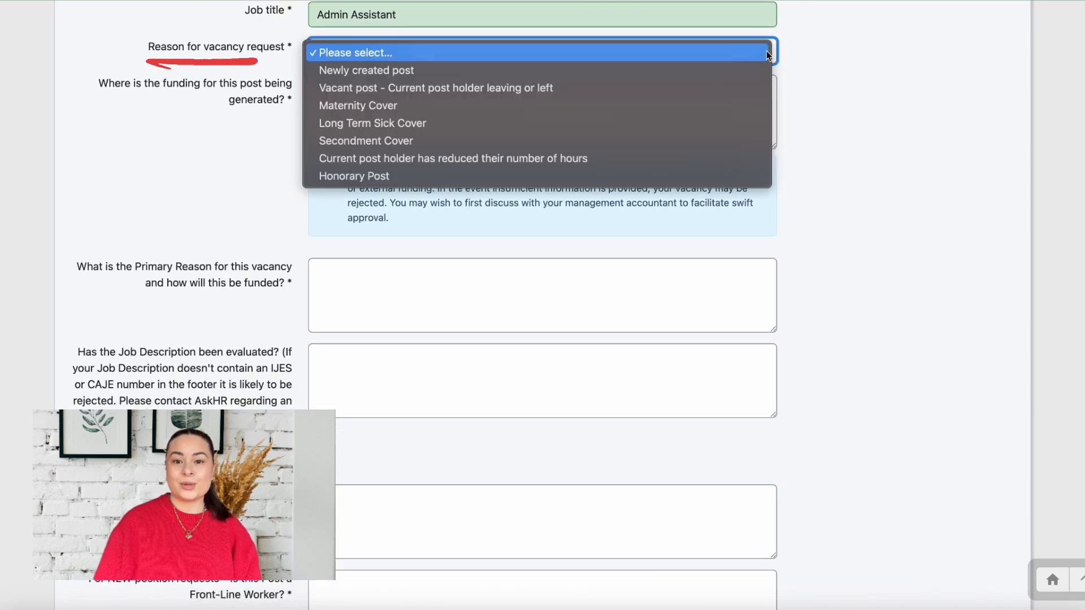
pyautogui.click(766, 88)
pyautogui.click(149, 139)
pyautogui.click(199, 174)
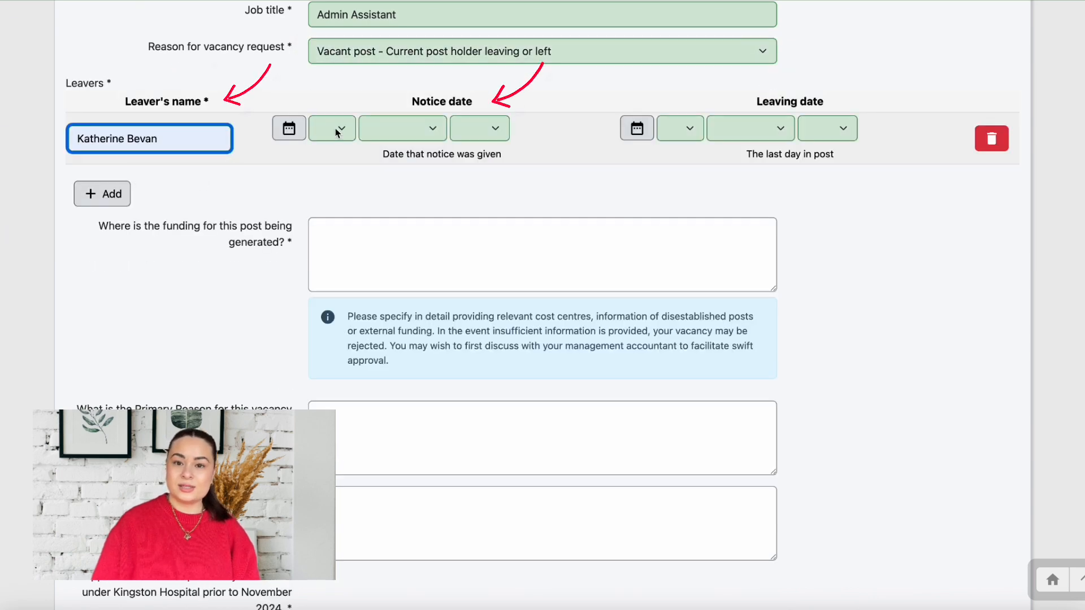
# Set the notice date to 01 January 2026
pyautogui.click(339, 129)
pyautogui.click(342, 145)
pyautogui.click(398, 129)
pyautogui.click(393, 146)
pyautogui.click(479, 129)
pyautogui.click(474, 203)
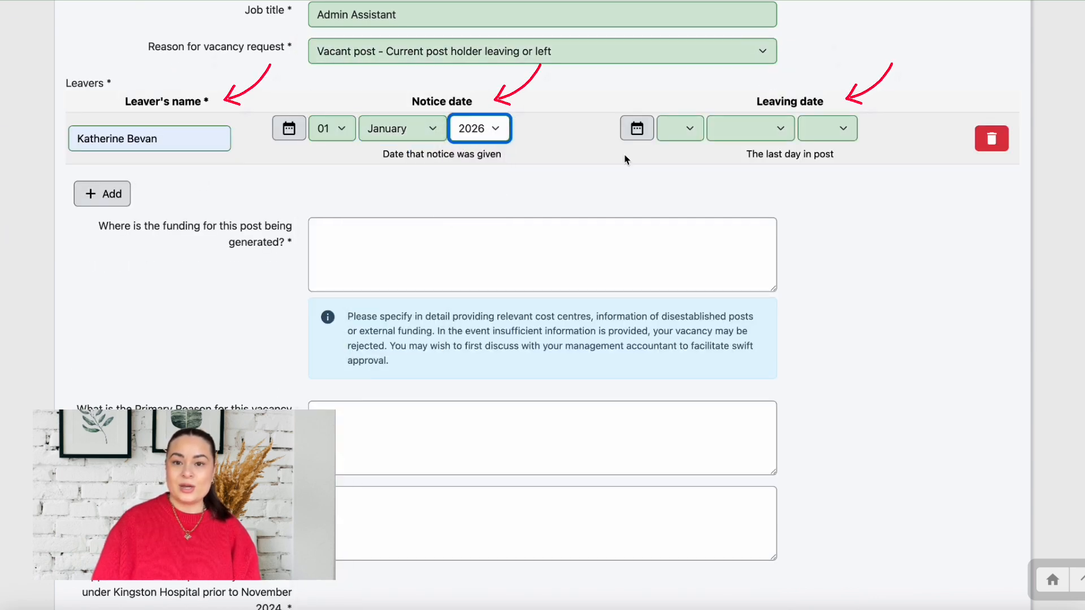
# Set the leaving date to 01 February 2026
pyautogui.click(680, 129)
pyautogui.click(680, 149)
pyautogui.click(750, 128)
pyautogui.click(748, 172)
pyautogui.click(827, 129)
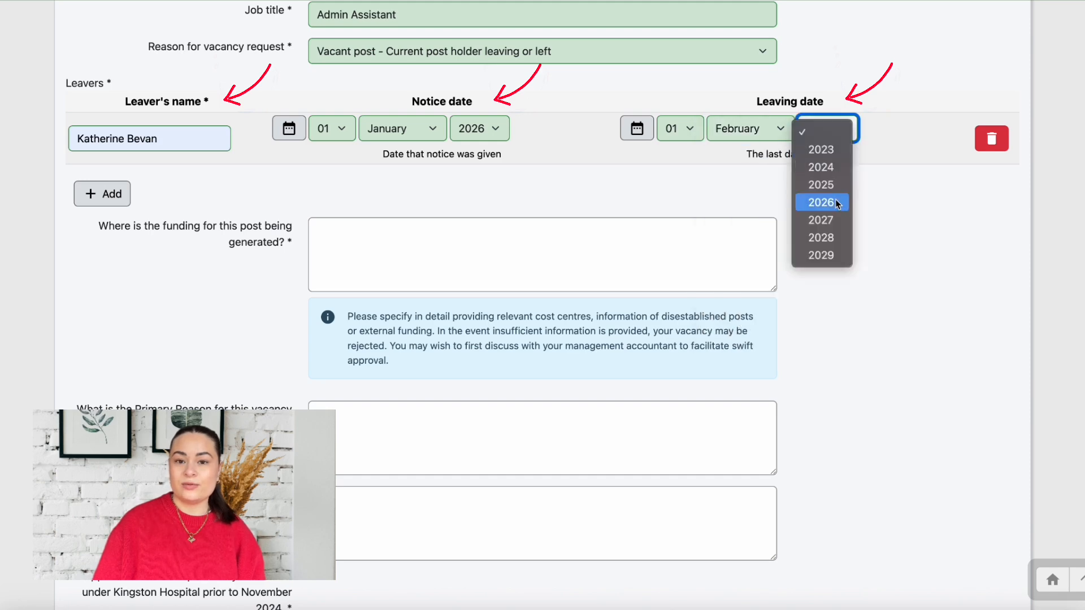
pyautogui.click(824, 202)
pyautogui.scroll(-2, 891, 200)
pyautogui.scroll(-1, 891, 199)
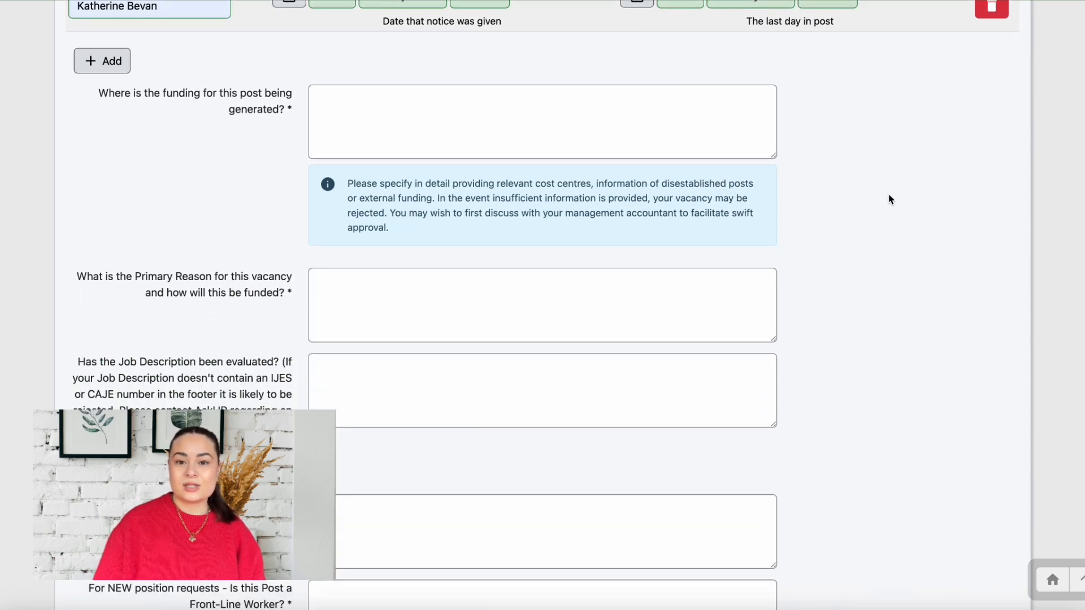
pyautogui.scroll(-1, 891, 198)
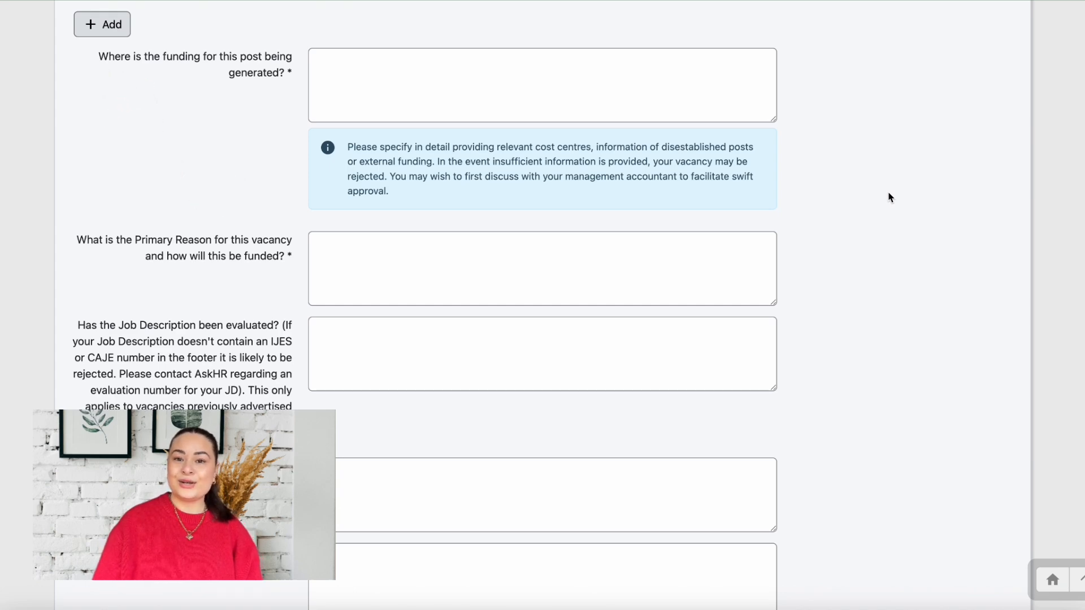
pyautogui.scroll(-4, 891, 197)
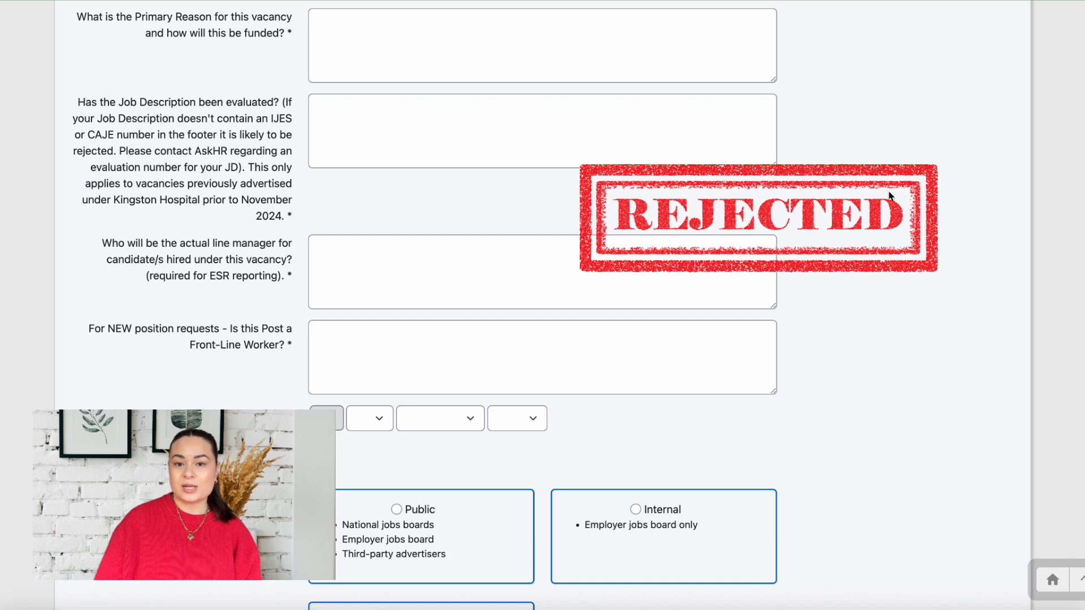
pyautogui.scroll(-7, 889, 196)
# Switch the advertising scope through Public and Internal to end on Restricted
pyautogui.scroll(-1, 889, 194)
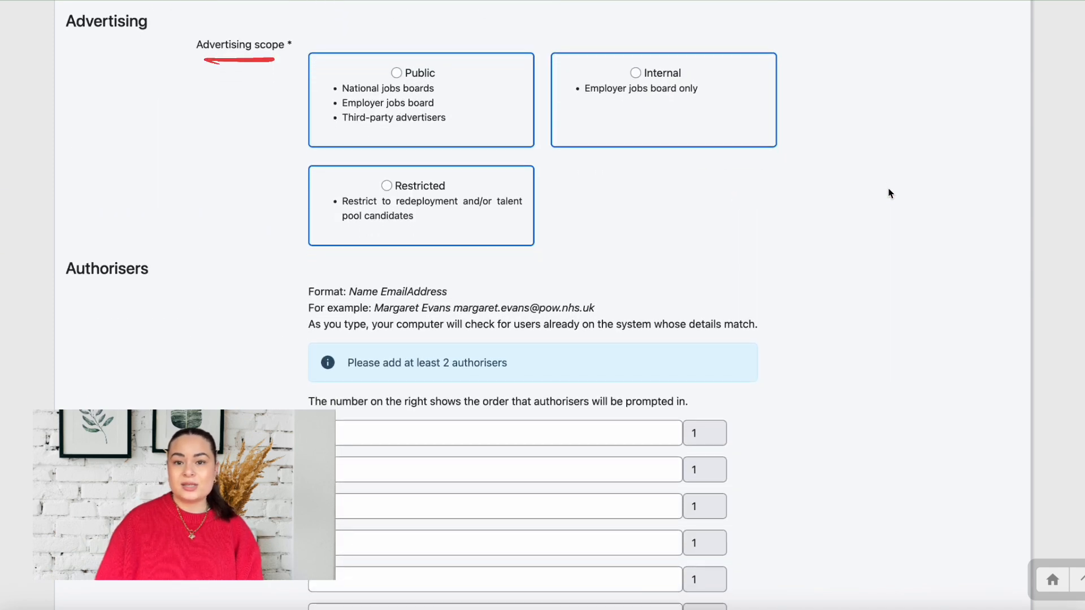
pyautogui.click(396, 72)
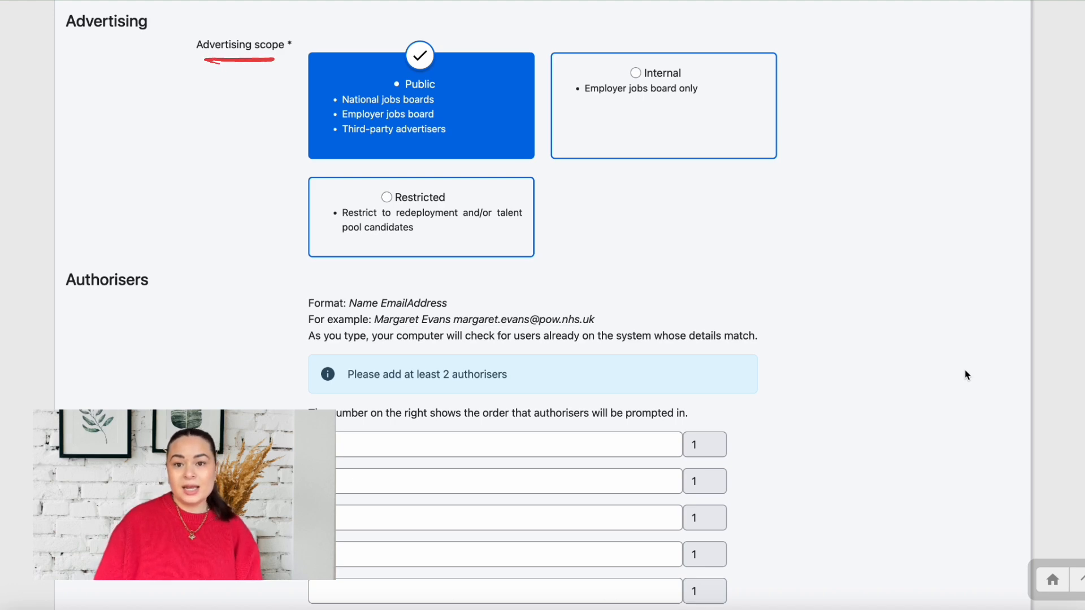
pyautogui.click(718, 140)
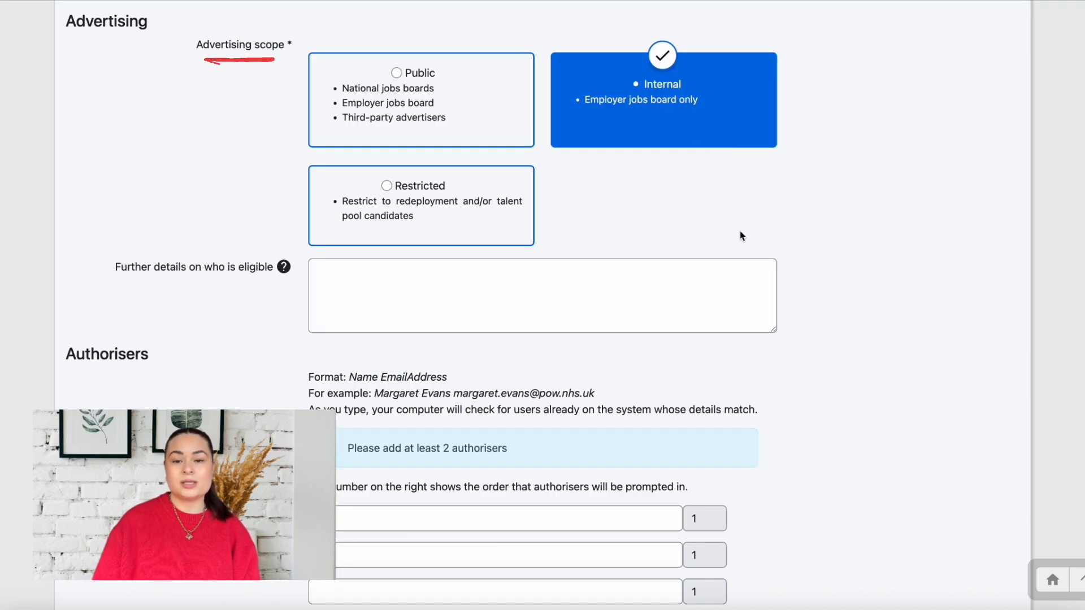
pyautogui.click(507, 218)
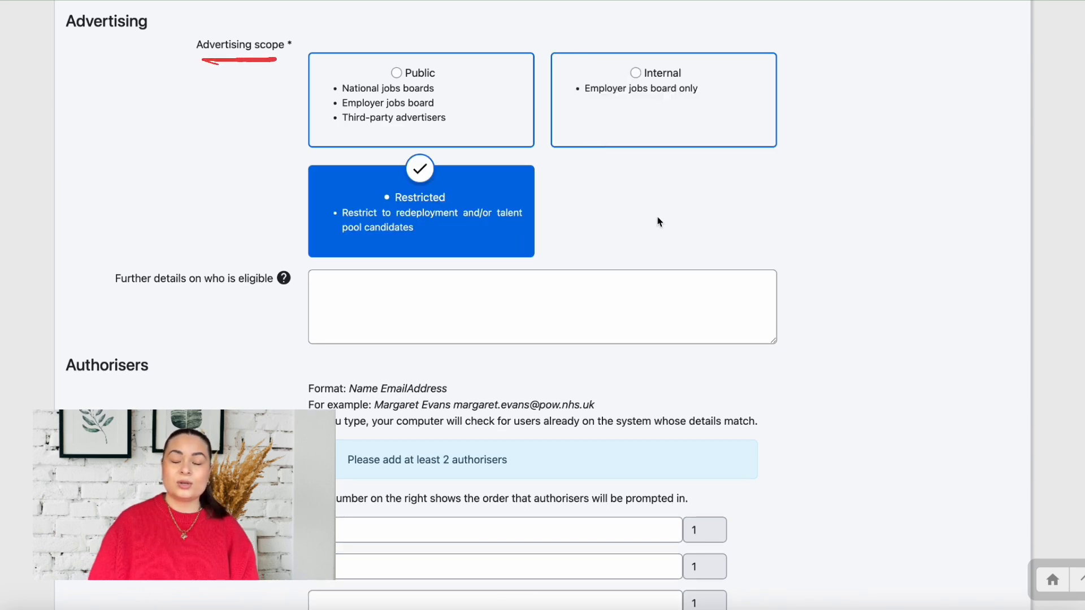
pyautogui.scroll(-6, 661, 223)
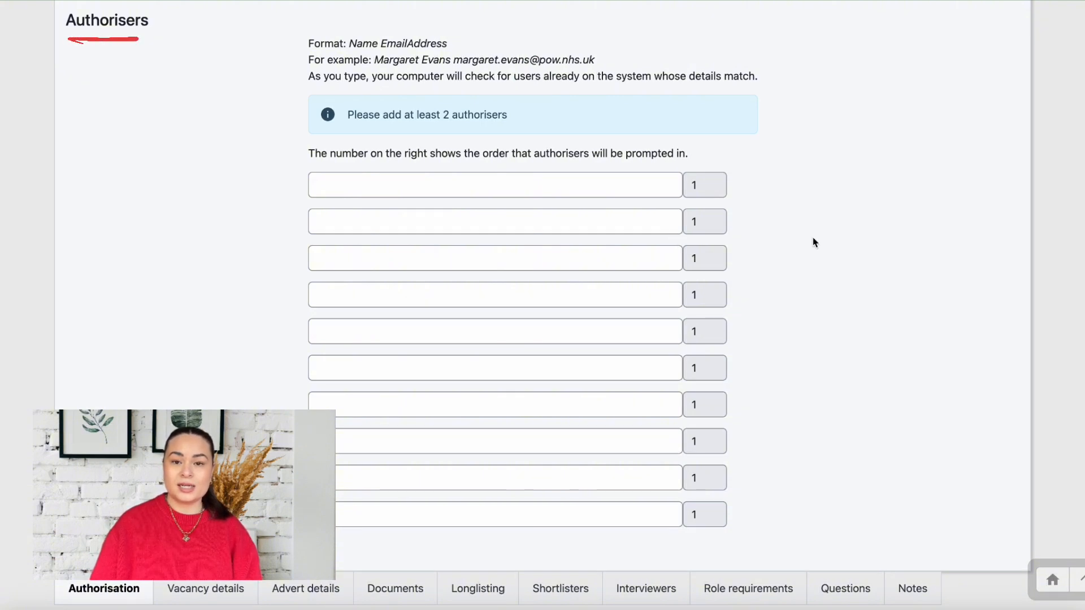
# Add two authorisers by searching their names and accepting the suggested system users
pyautogui.click(656, 182)
pyautogui.write('k')
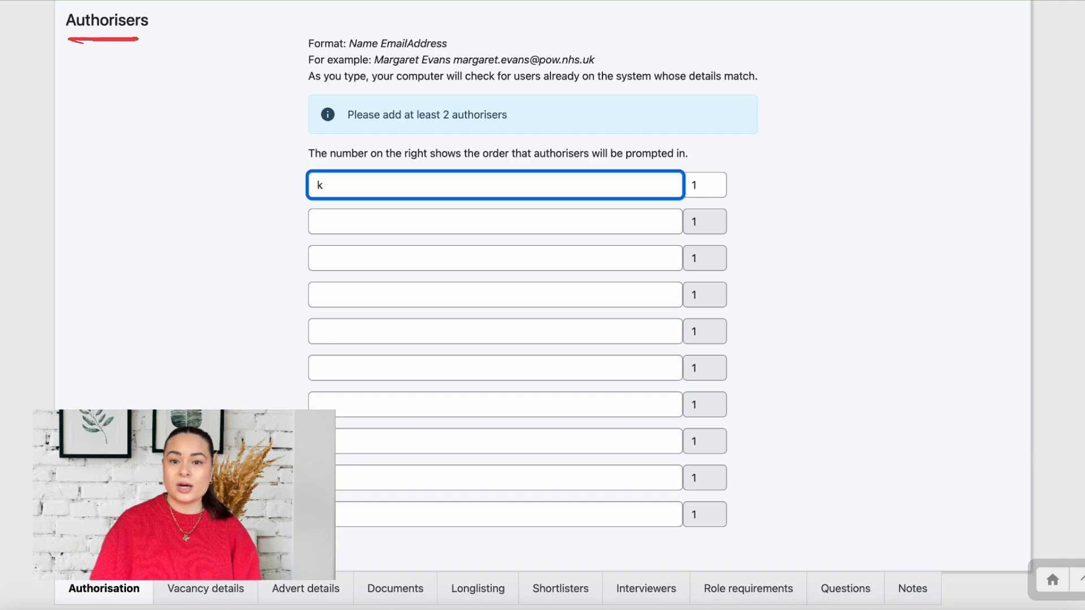
pyautogui.write('atherine')
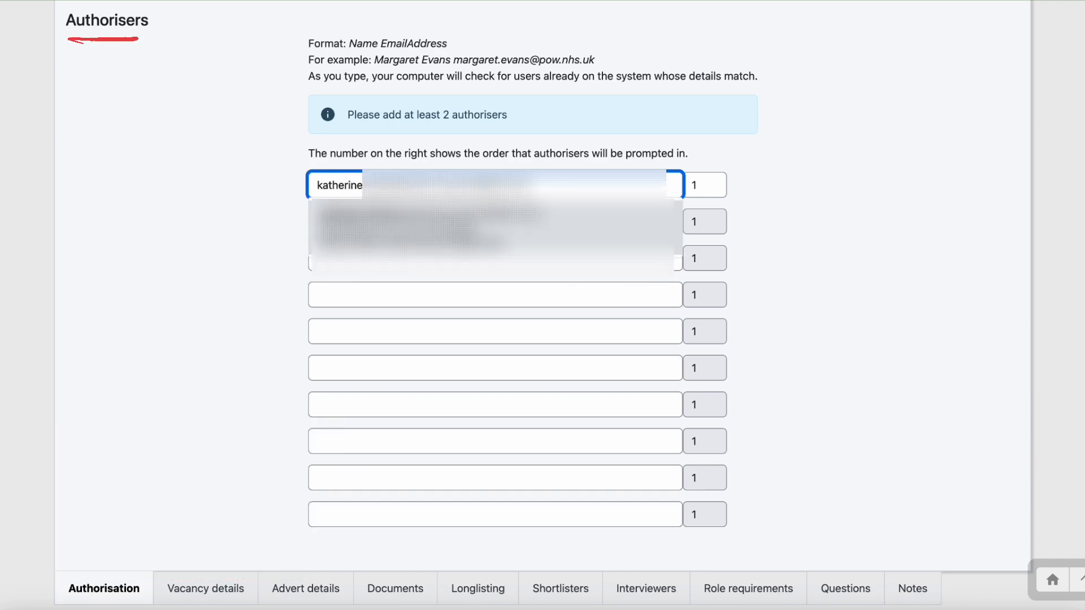
pyautogui.click(464, 240)
pyautogui.click(457, 245)
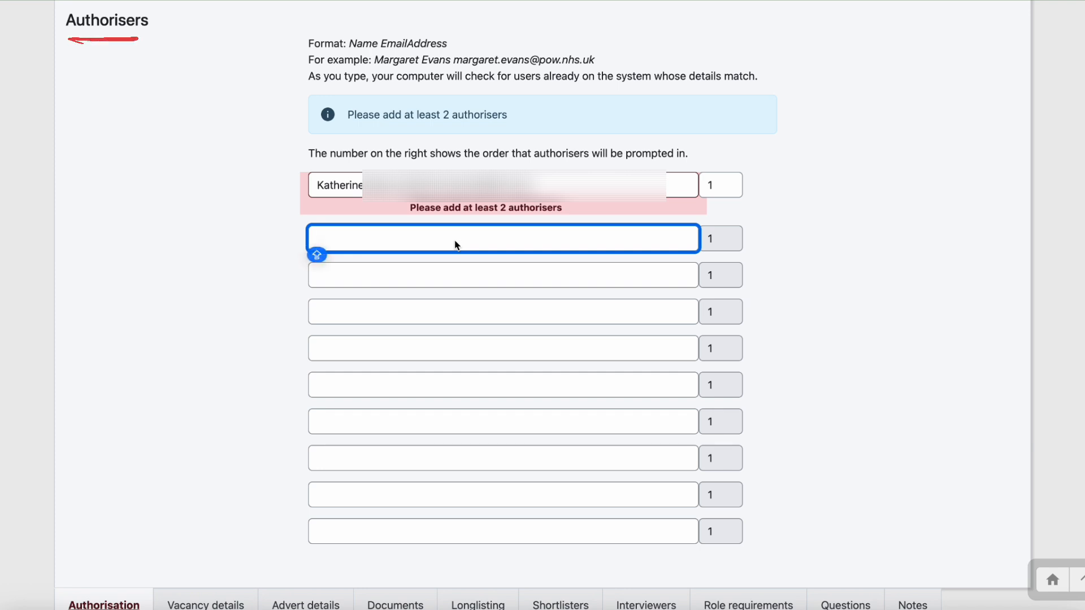
pyautogui.write('David')
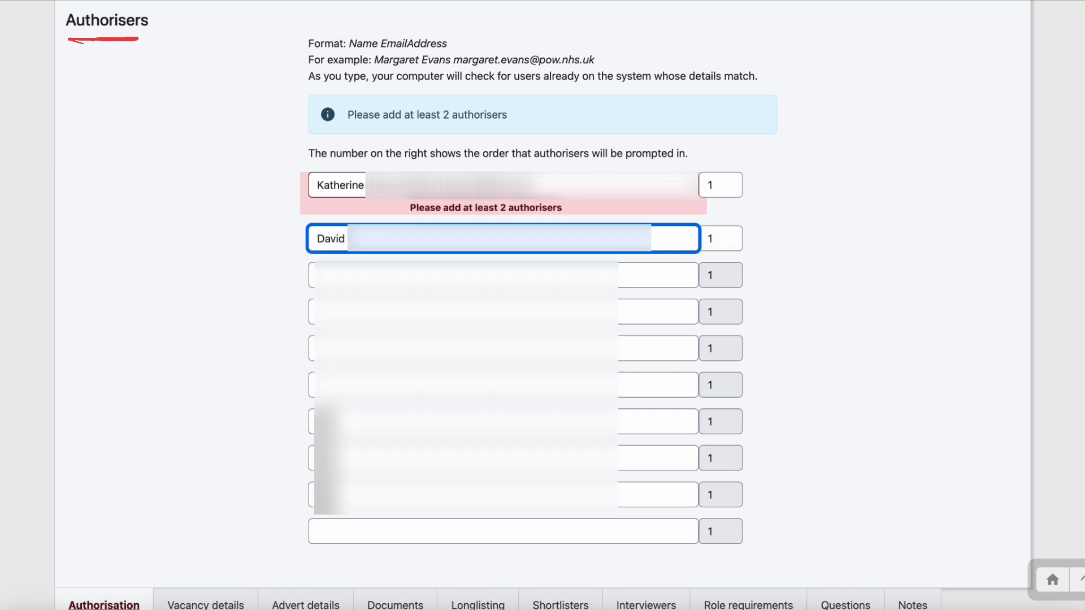
pyautogui.press('Return')
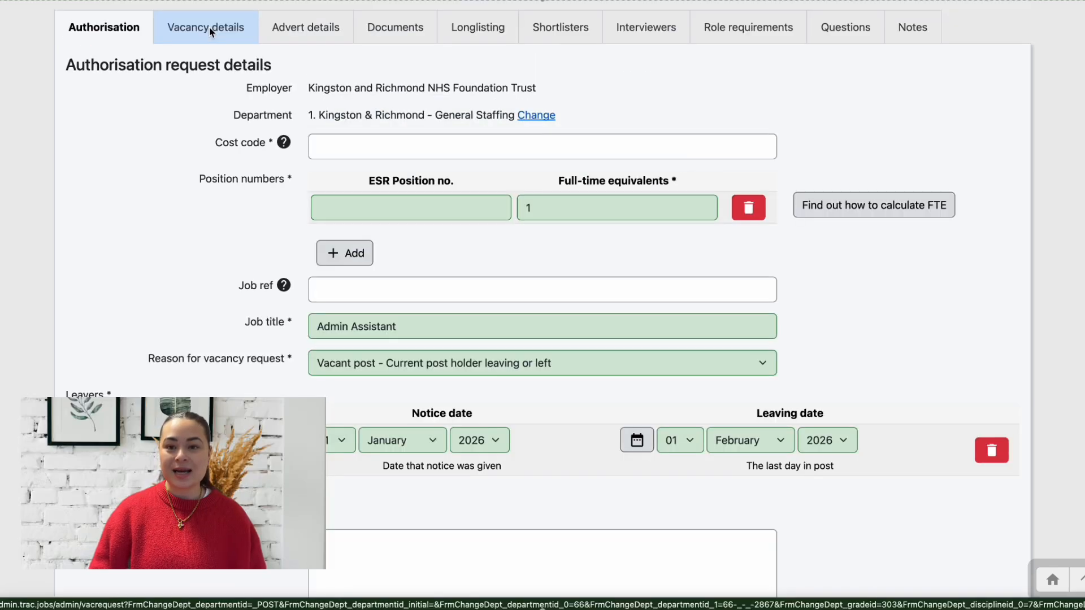
# On the Vacancy details tab, set the contract type to Permanent
pyautogui.click(211, 30)
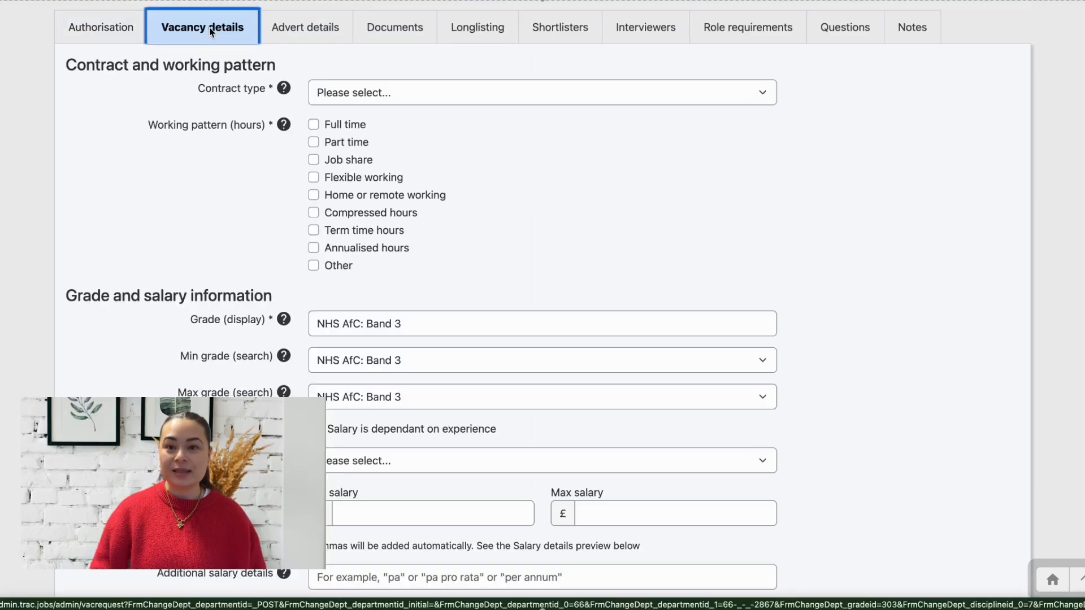
pyautogui.click(115, 107)
pyautogui.click(762, 101)
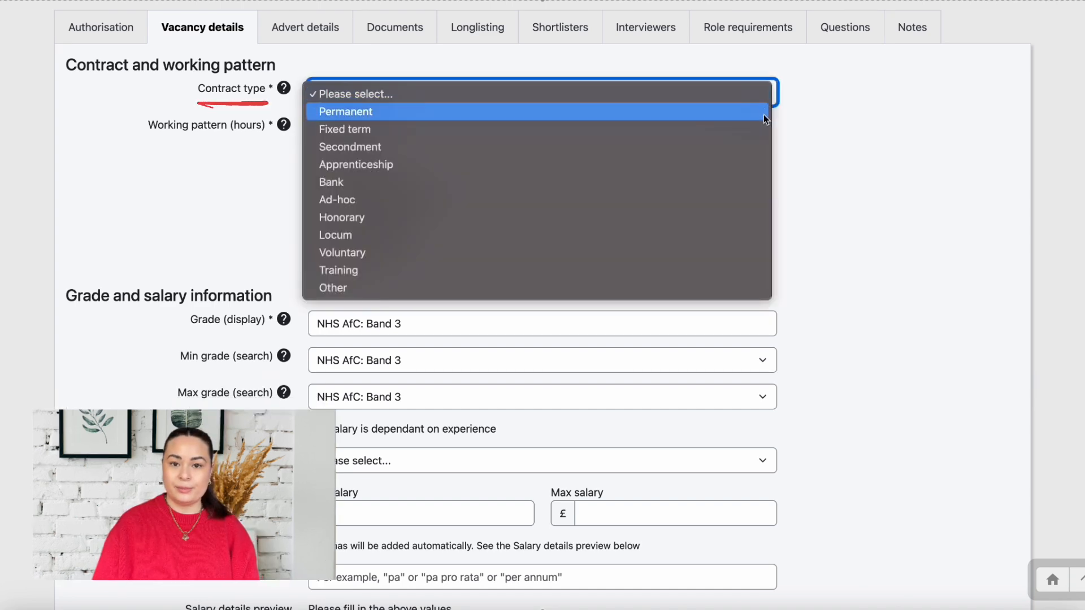
pyautogui.click(764, 116)
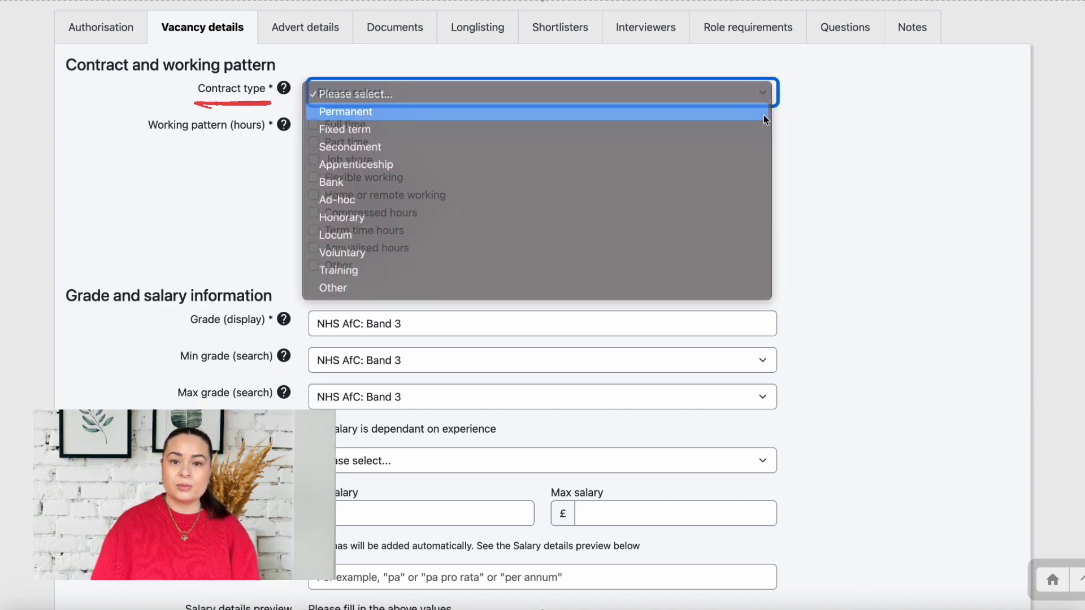
# Mark the working pattern Full time at 37.5 hours per week
pyautogui.scroll(-1, 414, 247)
pyautogui.click(314, 206)
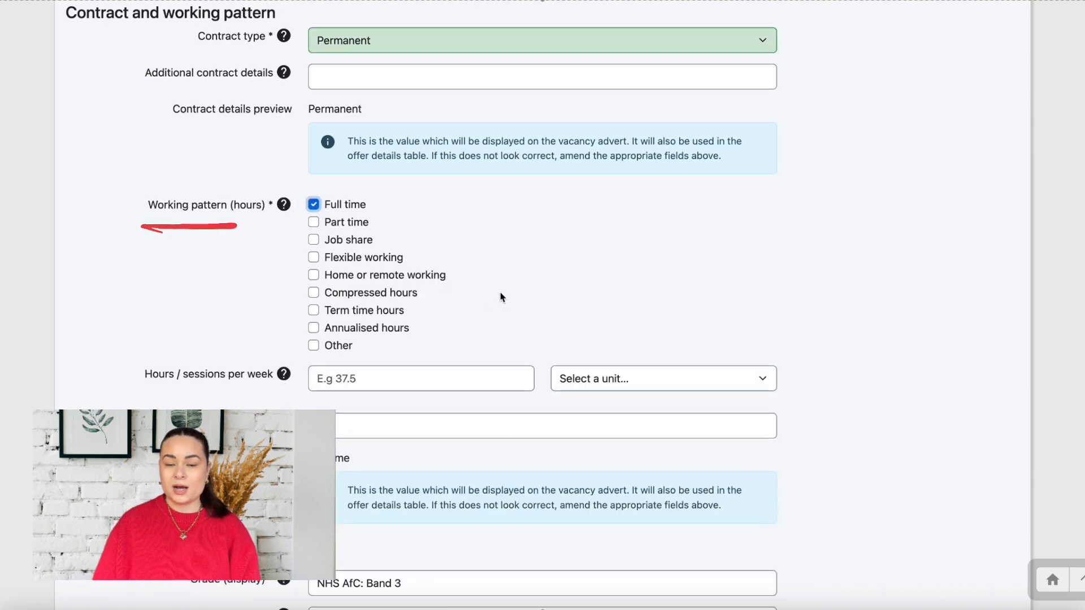
pyautogui.click(476, 380)
pyautogui.write('37.5')
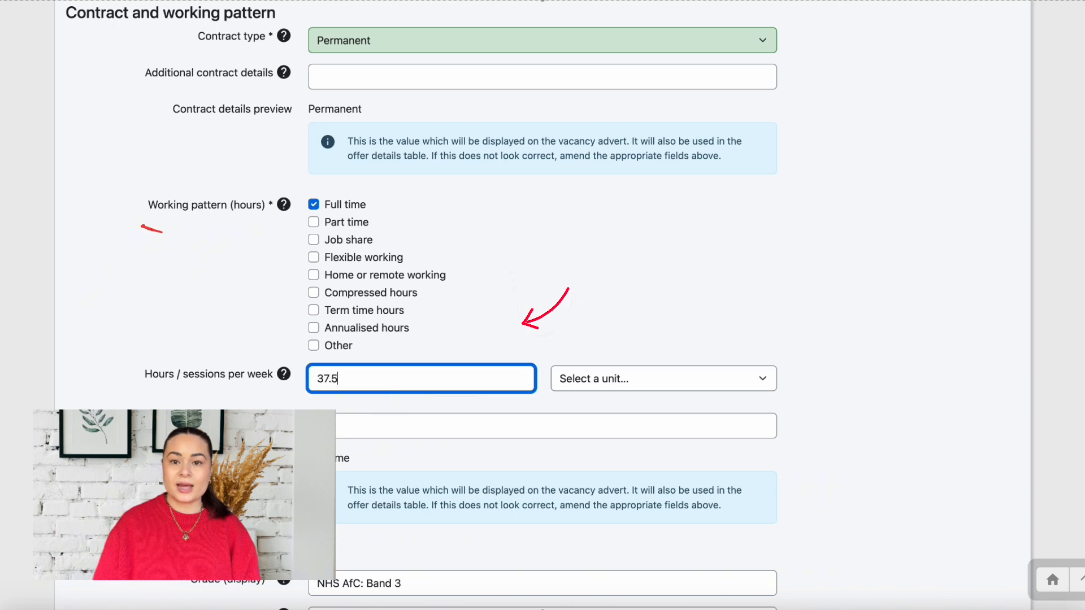
pyautogui.click(911, 366)
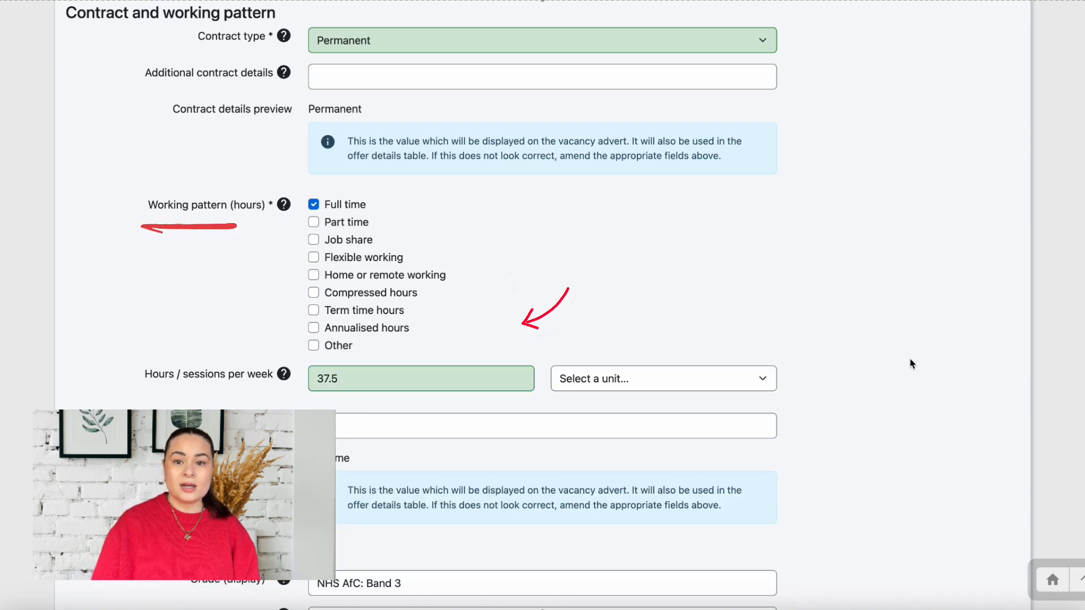
pyautogui.click(761, 379)
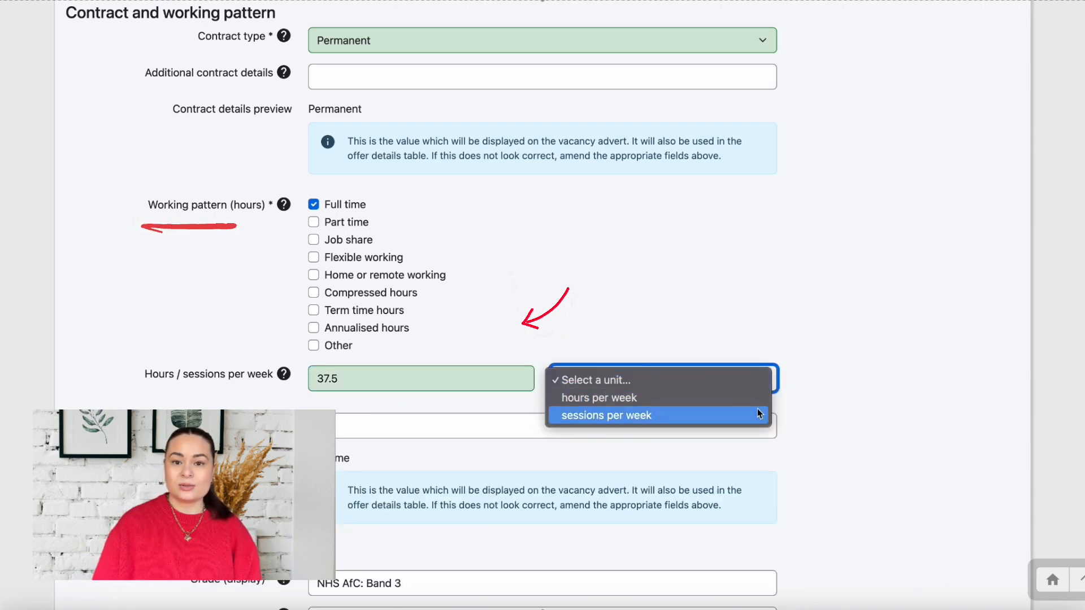
pyautogui.click(757, 398)
pyautogui.scroll(-10, 718, 486)
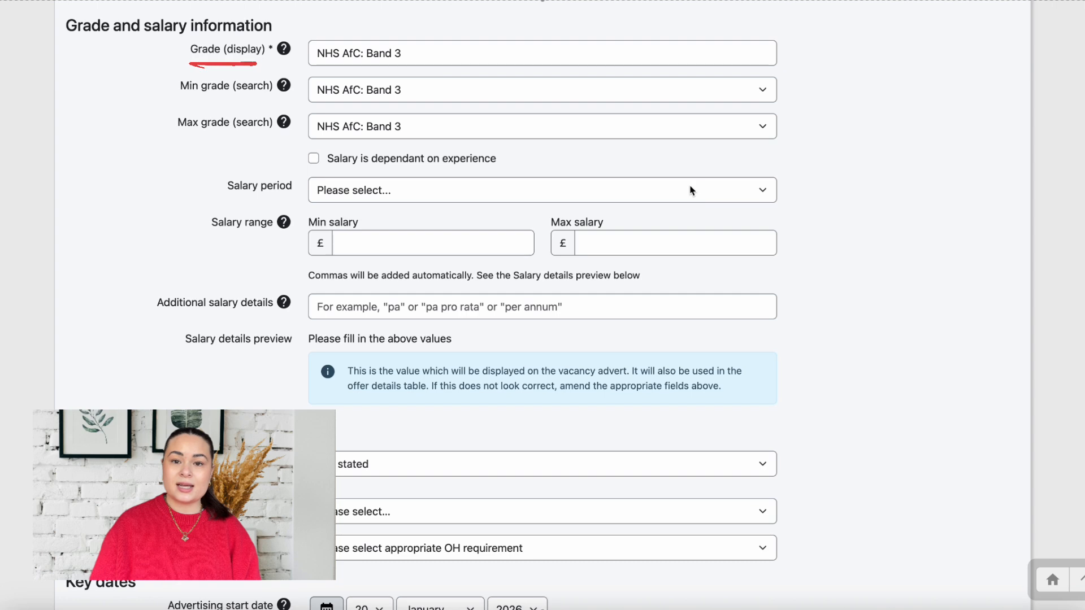
# Set the salary period to Yearly and apply the Outer London HCAS rate (£29,651–£31,312)
pyautogui.click(755, 60)
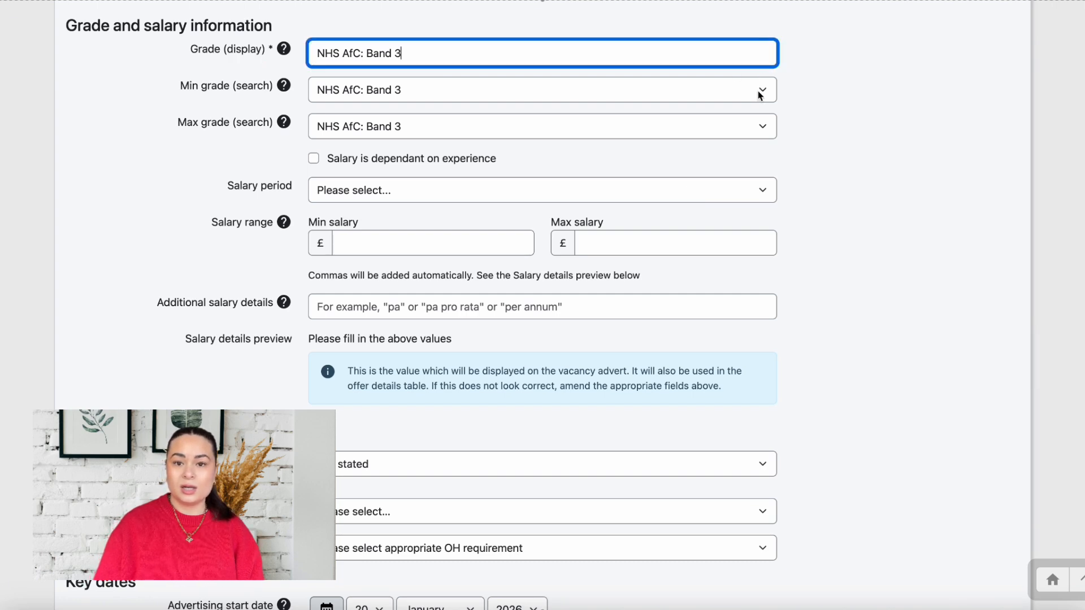
pyautogui.click(763, 190)
pyautogui.click(765, 202)
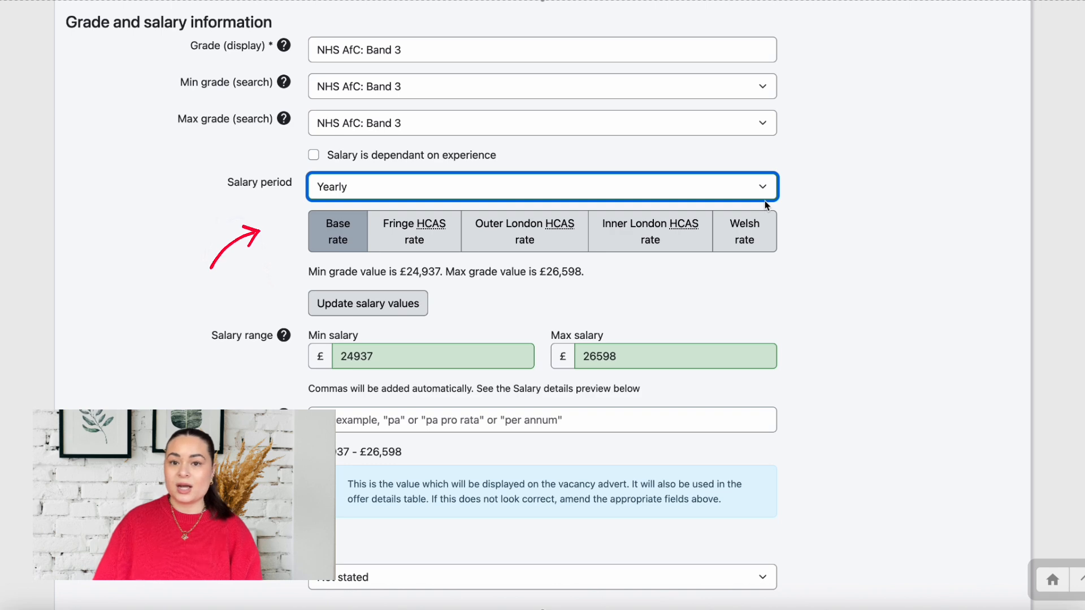
pyautogui.click(517, 243)
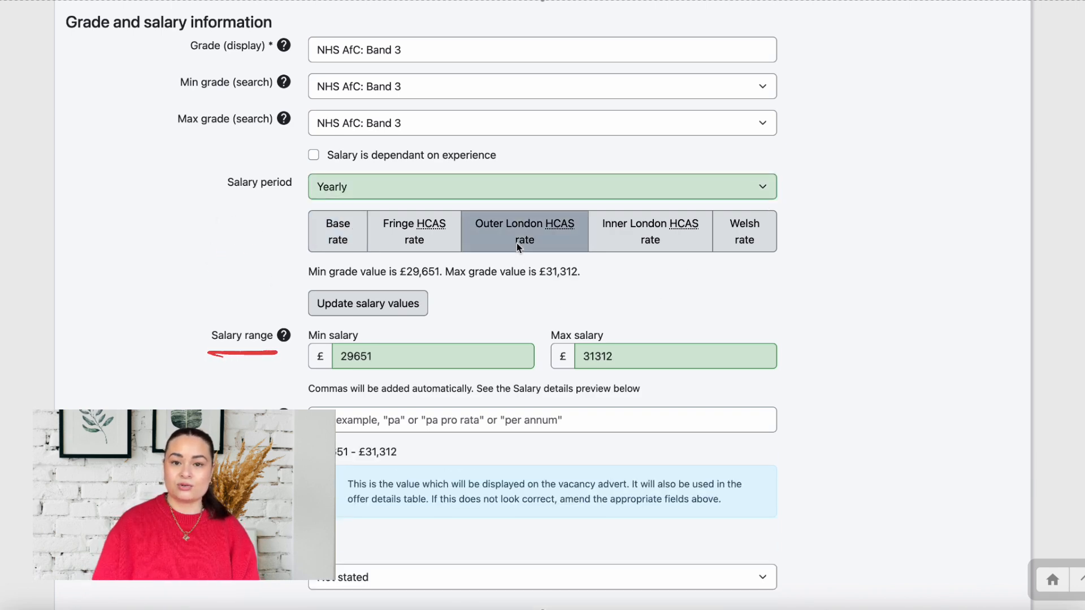
pyautogui.scroll(-9, 901, 324)
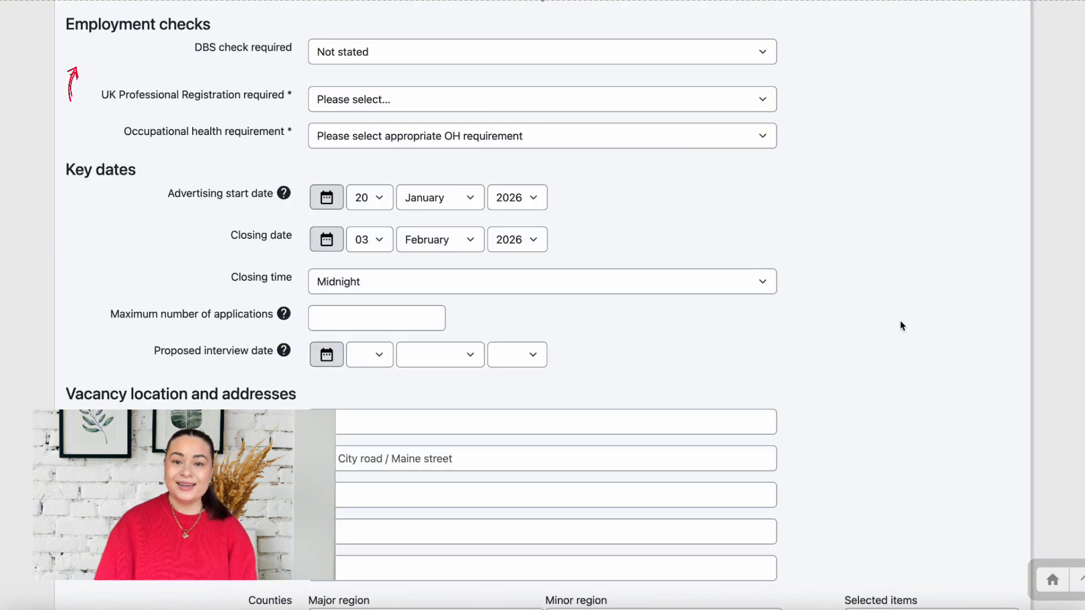
# Set DBS check, UK professional registration and special occupational health requirements all to No
pyautogui.click(758, 55)
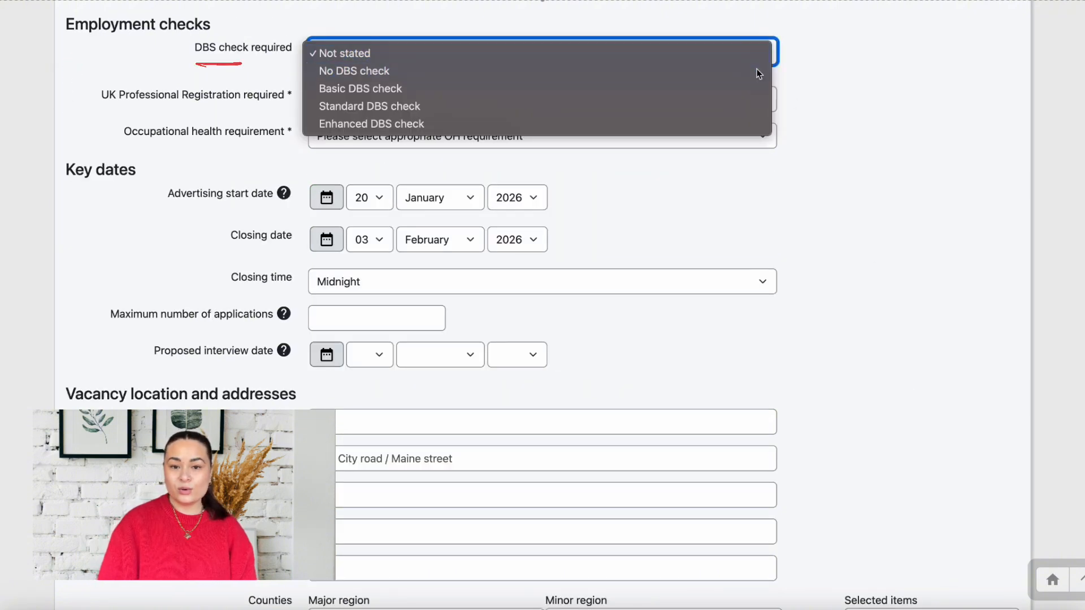
pyautogui.click(758, 71)
pyautogui.click(764, 100)
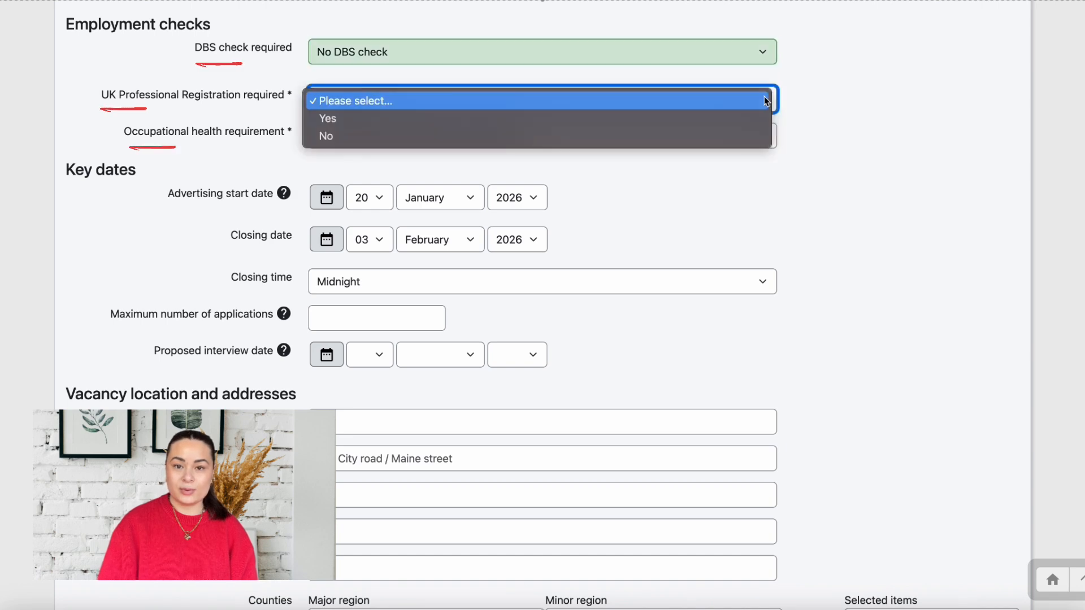
pyautogui.click(762, 134)
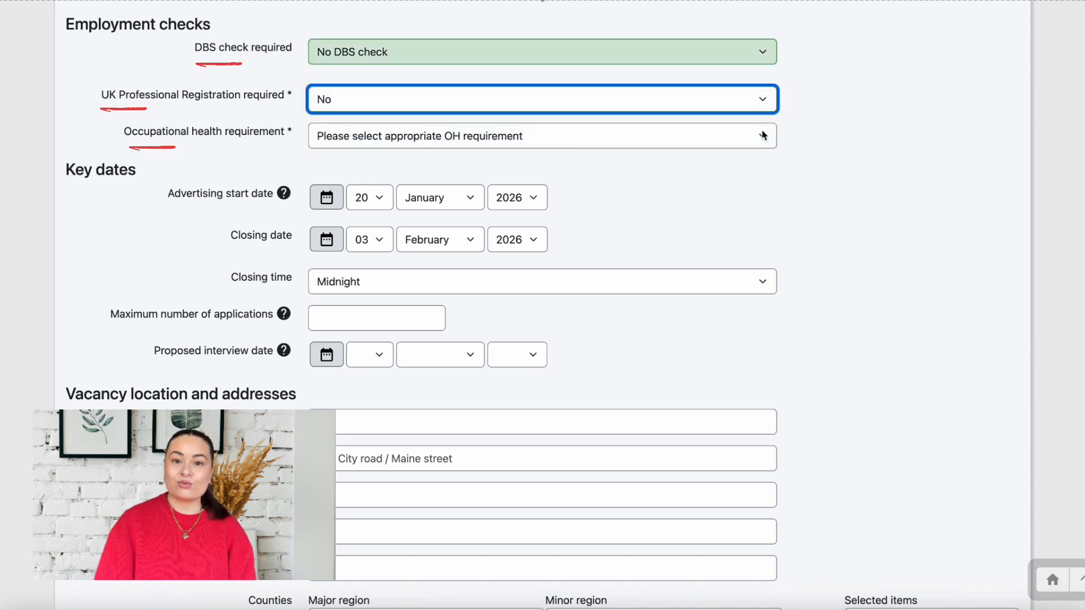
pyautogui.click(763, 136)
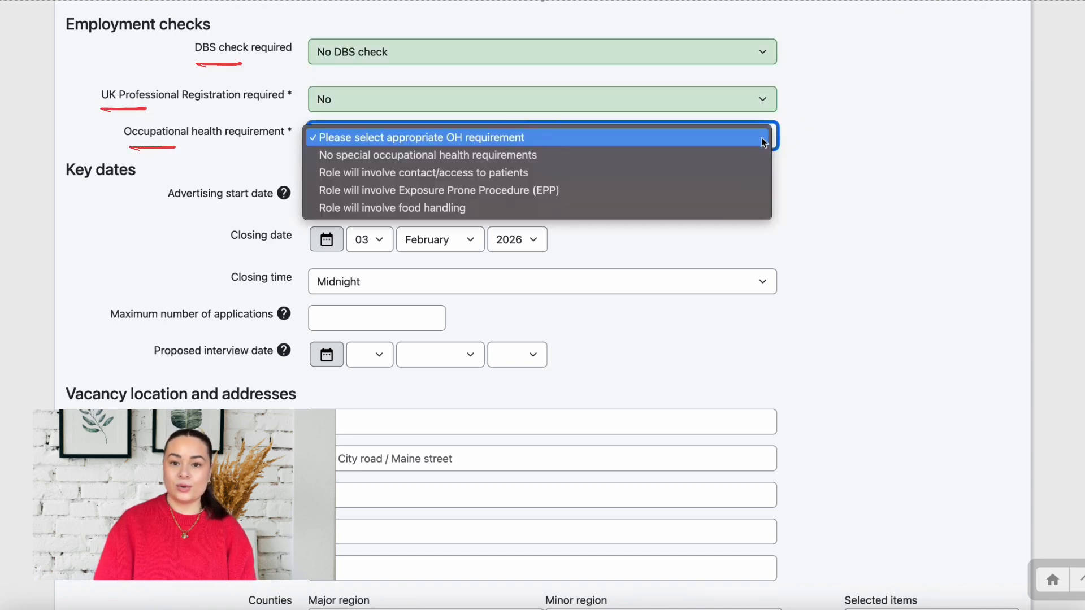
pyautogui.click(764, 154)
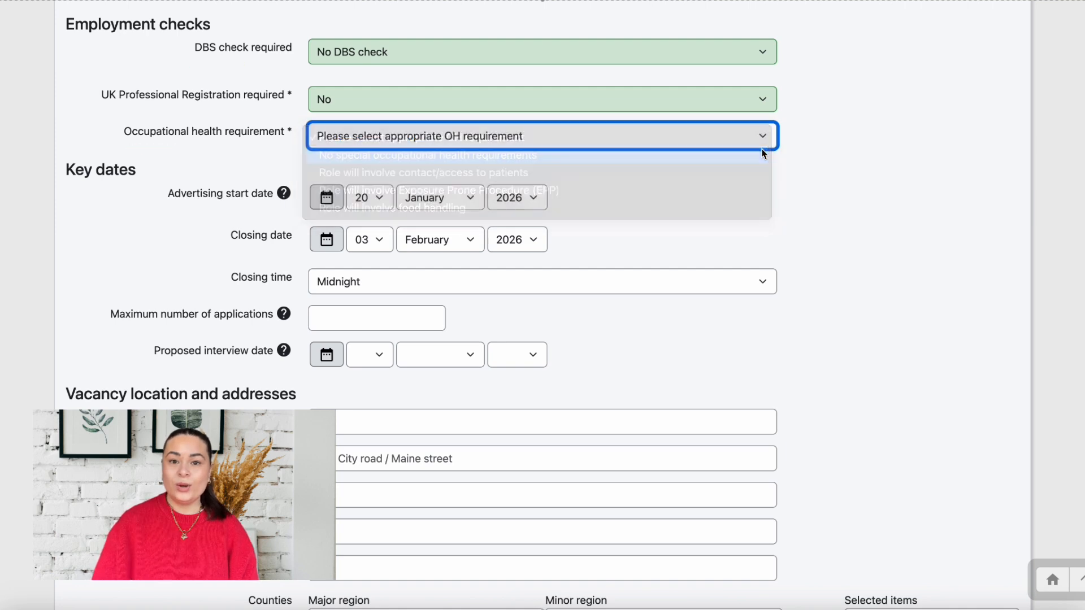
# Begin entering the vacancy site as 'Kingston Hos…'
pyautogui.scroll(-2, 863, 230)
pyautogui.scroll(-2, 863, 231)
pyautogui.scroll(-1, 863, 231)
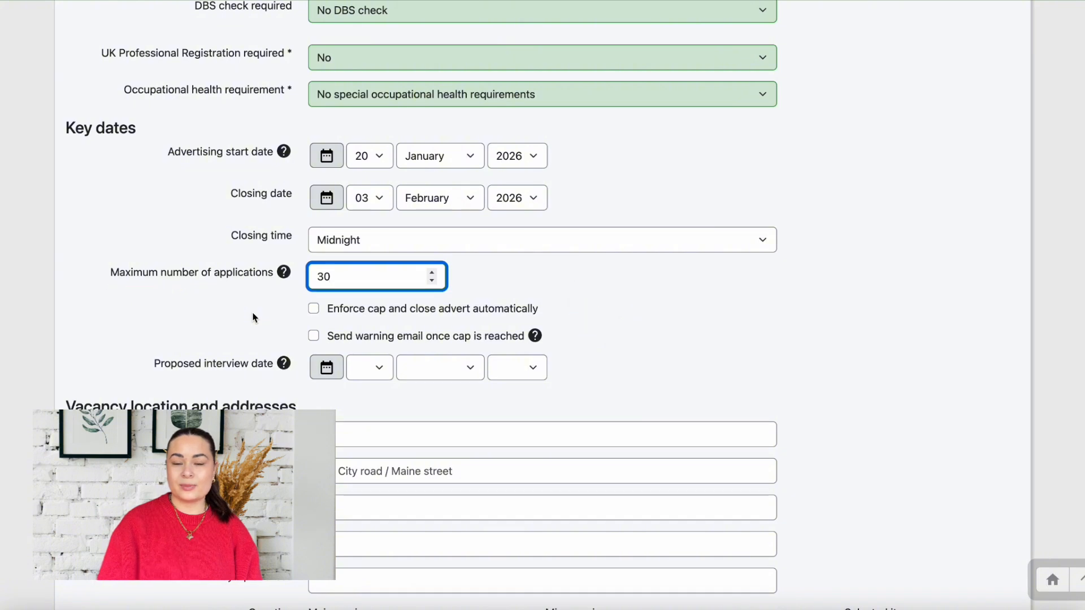
pyautogui.write('ings')
pyautogui.write('ton Hospital')
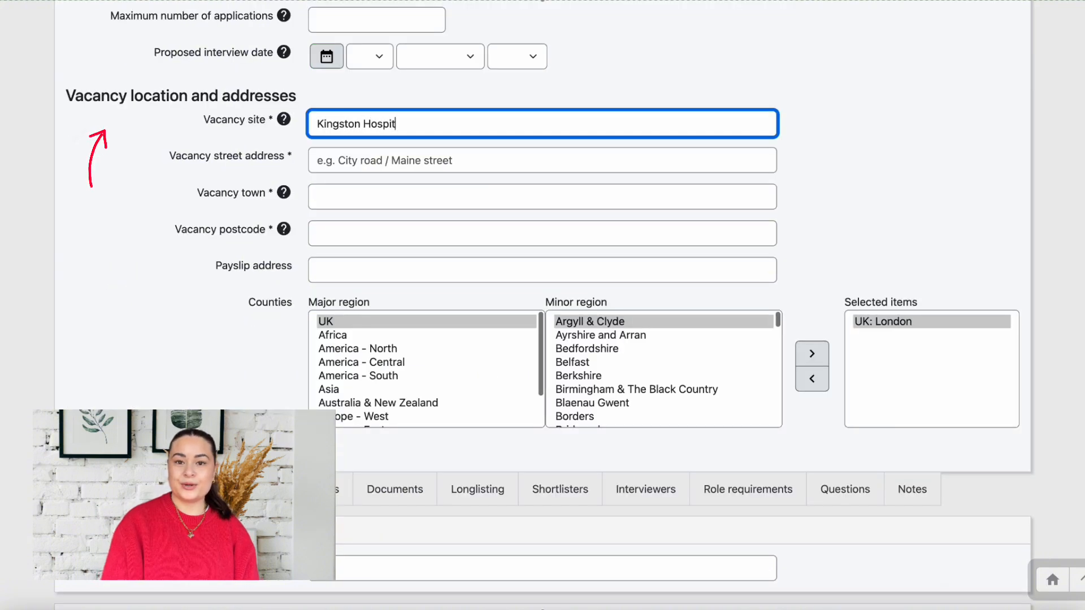
# Enter Galsworthy Road as the vacancy street address and Kingston upon Thames as the town
pyautogui.click(375, 164)
pyautogui.write('Galsw')
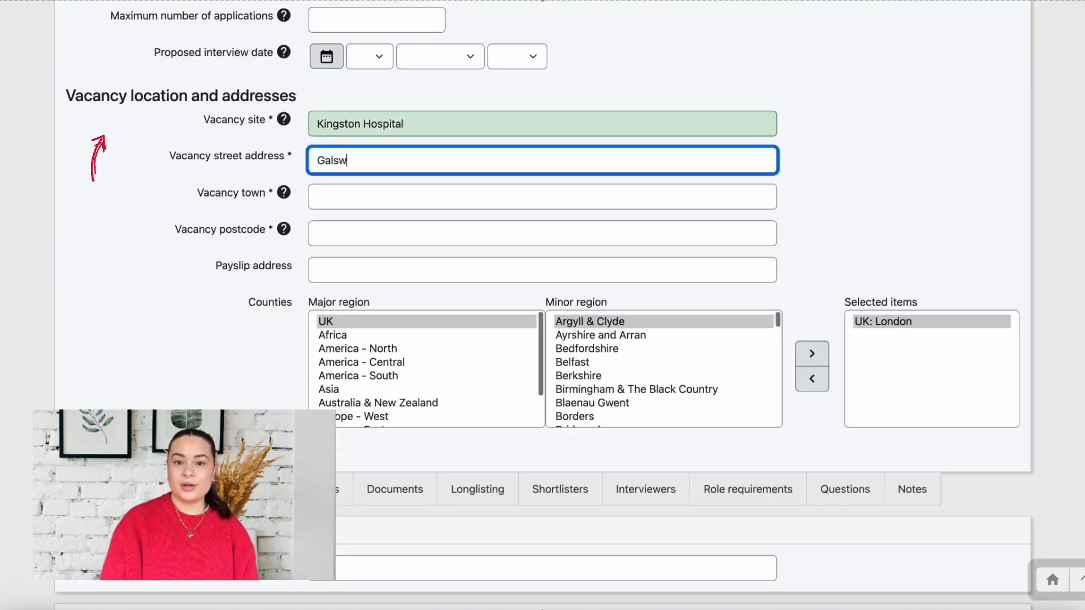
pyautogui.write('orthy R')
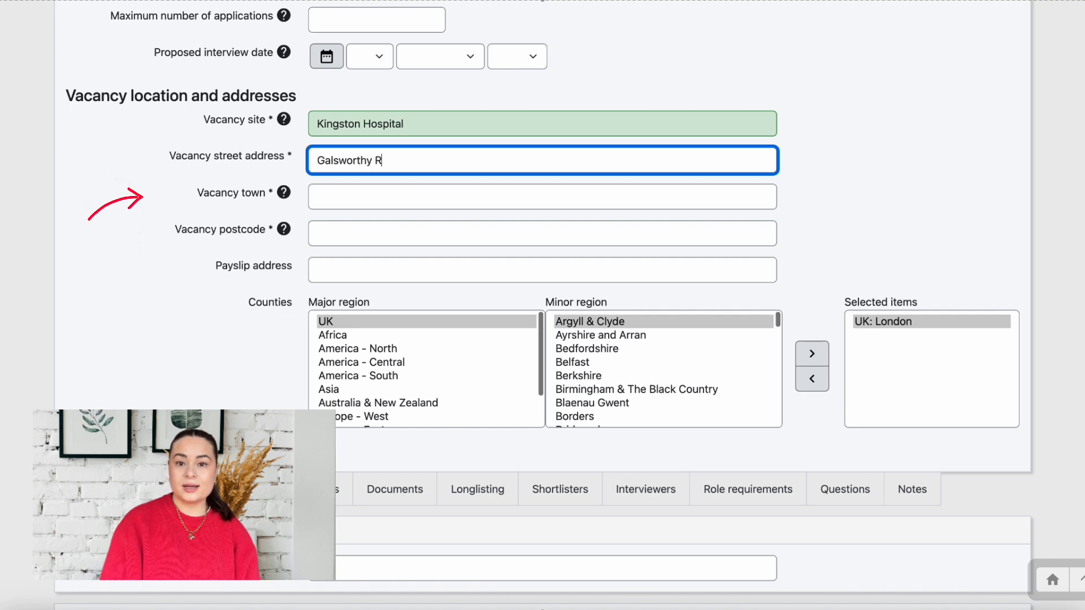
pyautogui.write('oad')
pyautogui.press('Tab')
pyautogui.write('Ki')
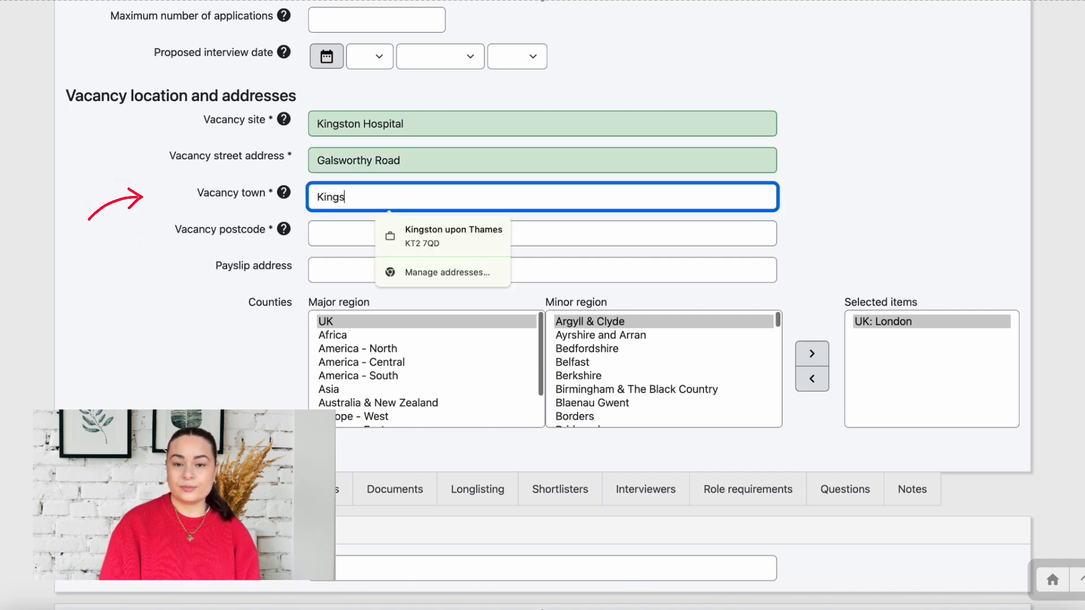
pyautogui.write('ngston upon T')
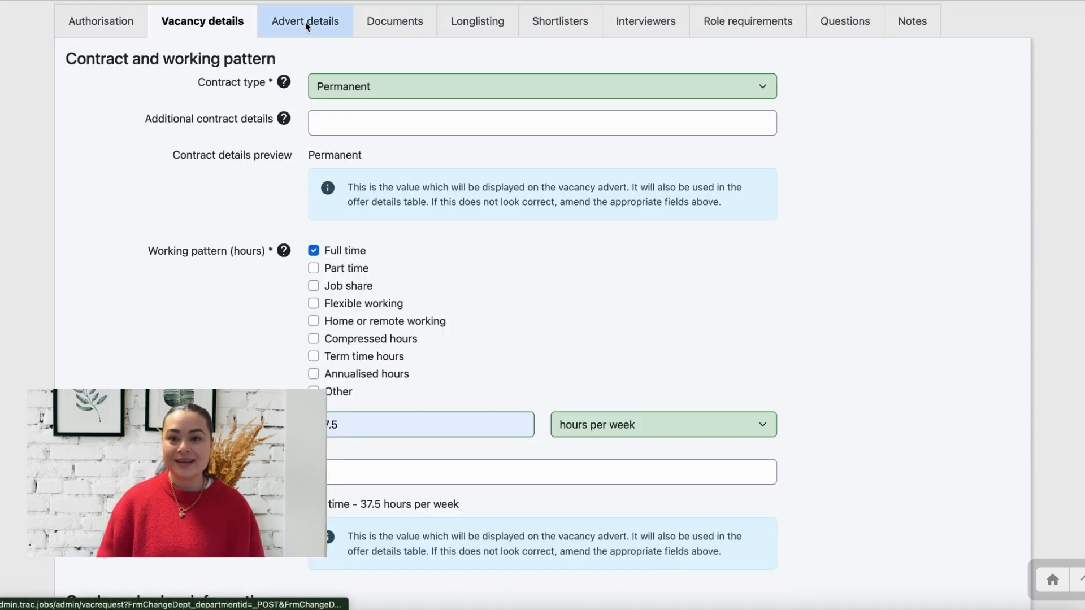
# On Advert details, paste the prepared job overview and main duties text into their editors
pyautogui.click(306, 23)
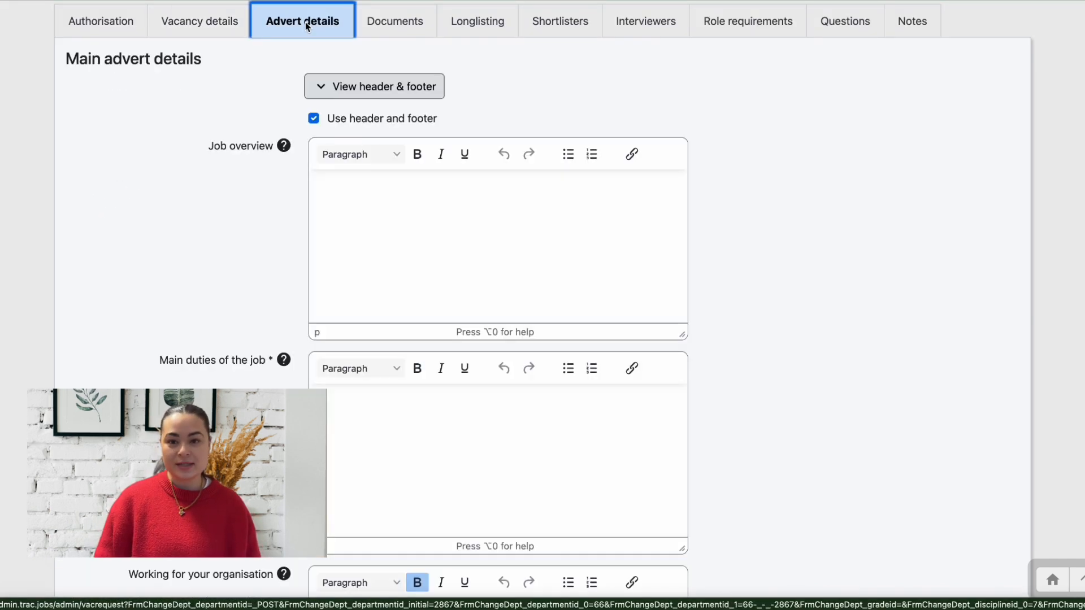
pyautogui.click(412, 208)
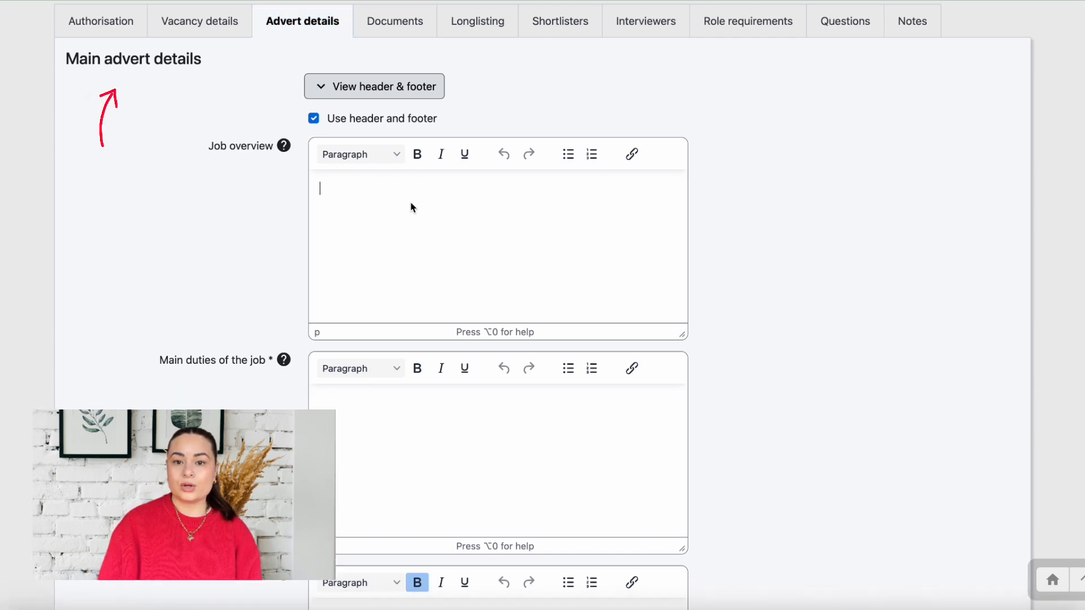
pyautogui.press('super+v')
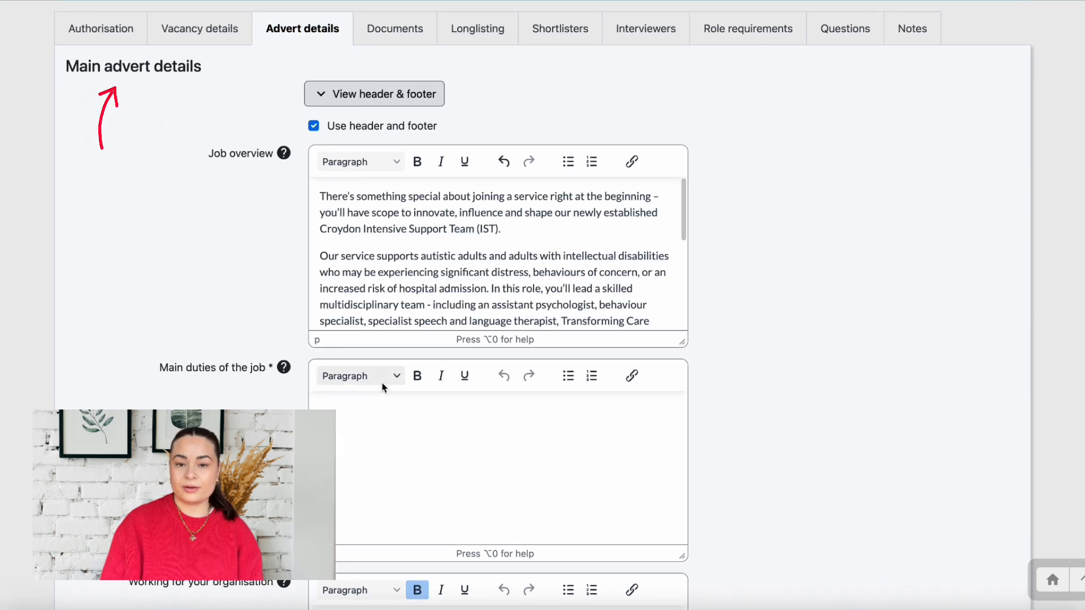
pyautogui.click(378, 416)
pyautogui.write('Clinical Lead the delivery of specialist psychological care that empowers people to overcome challenge. Work closely with individuals and their families to co-create care plans that reflect their strengths, preferences, and aspirations. Use your expertise in Positive Behaviour Support and systemic practice to develop approaches that reduce risk and enhance quality of life.')
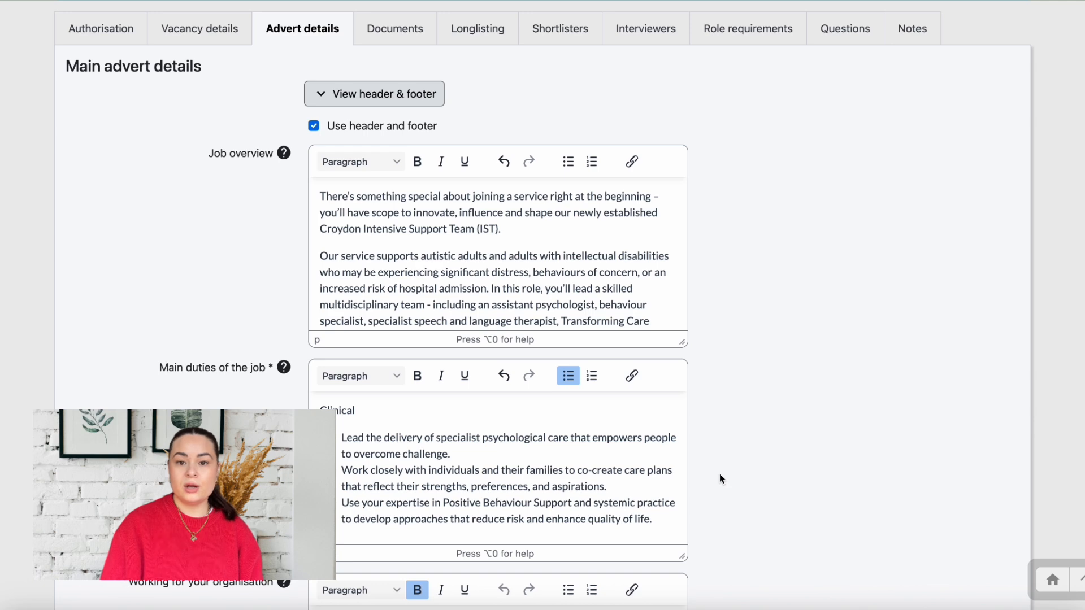
# Paste the prepared organisation description into the Working for your organisation section
pyautogui.scroll(-2, 720, 479)
pyautogui.scroll(-5, 497, 361)
pyautogui.click(329, 363)
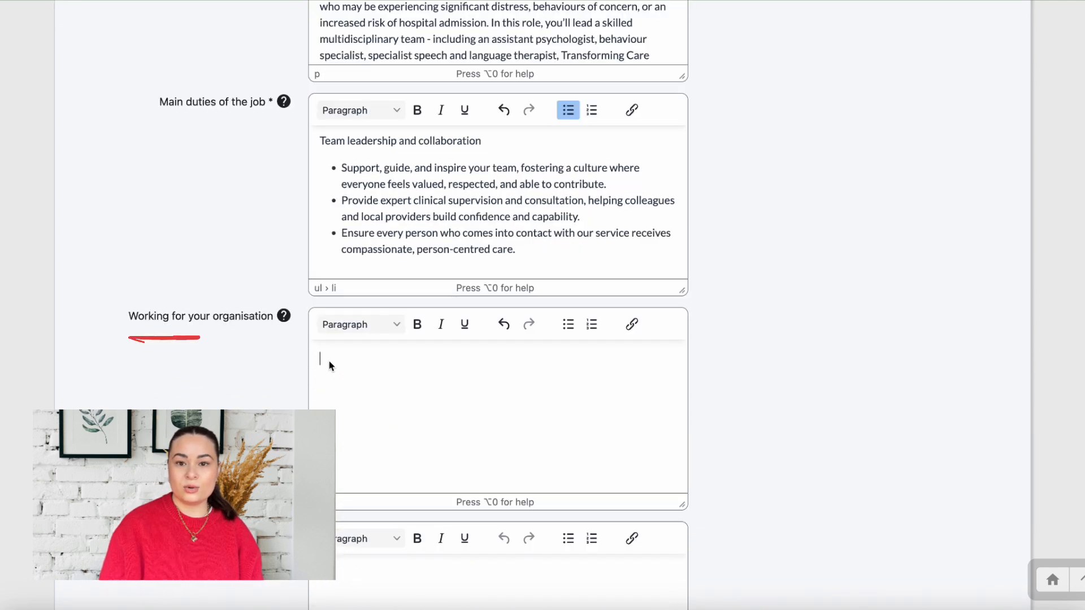
pyautogui.press('super+v')
pyautogui.scroll(4, 412, 398)
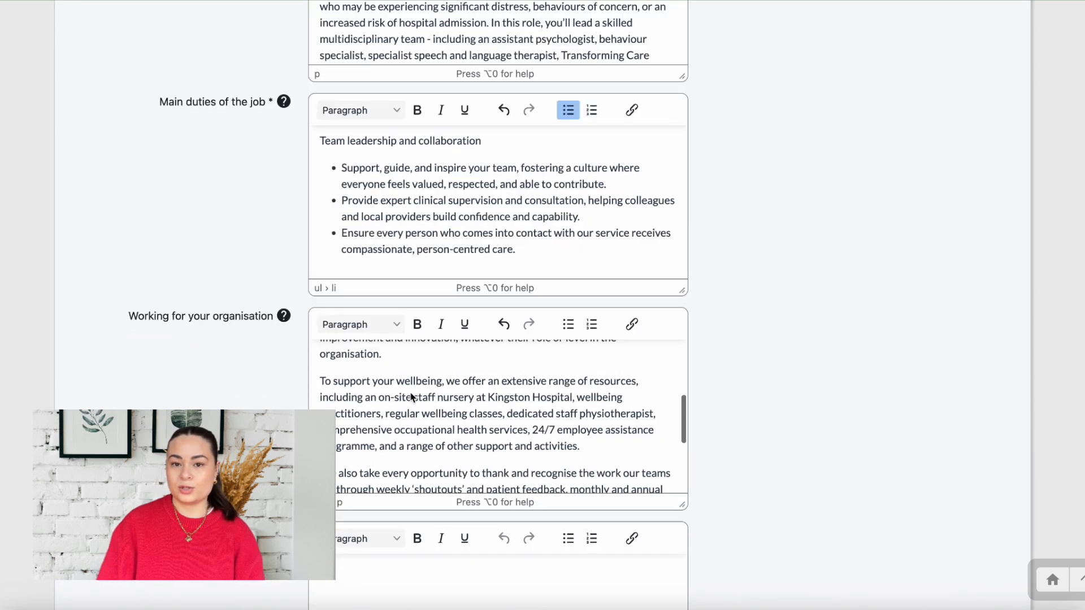
pyautogui.scroll(5, 411, 397)
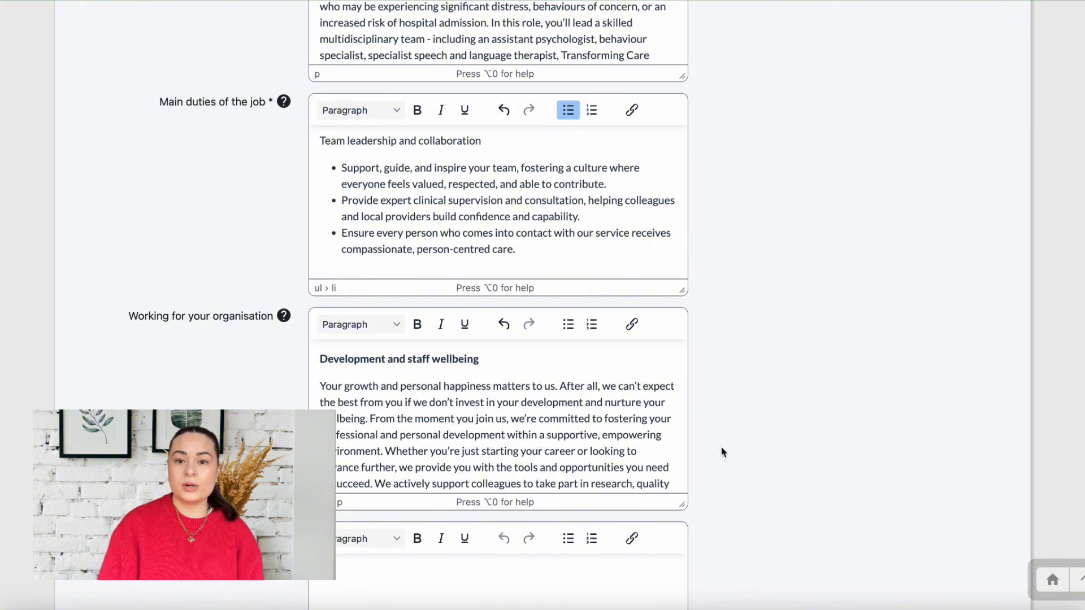
pyautogui.scroll(-2, 721, 441)
pyautogui.press('Tab')
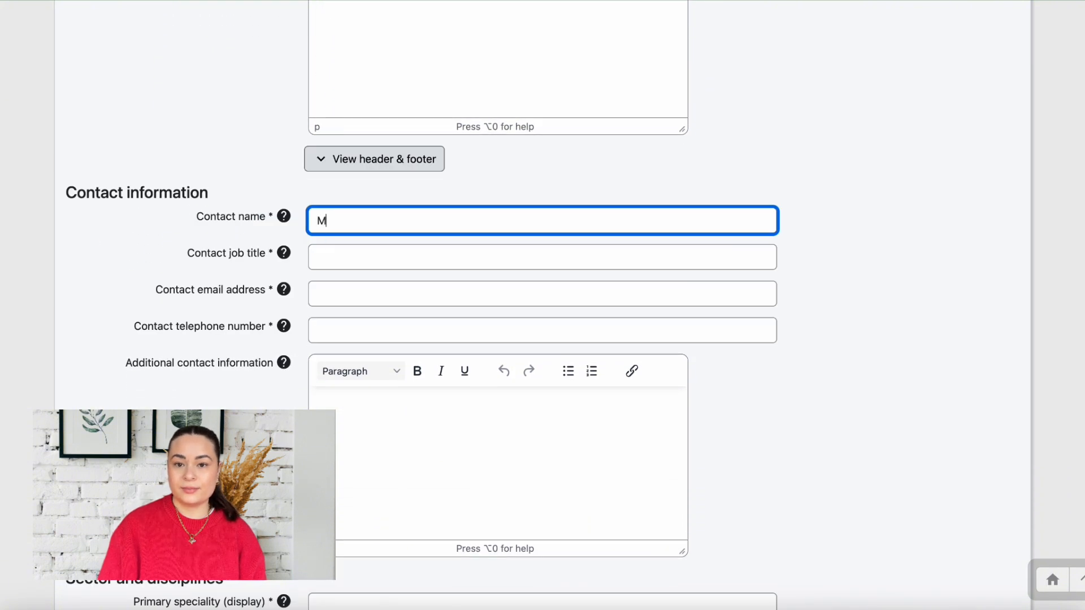
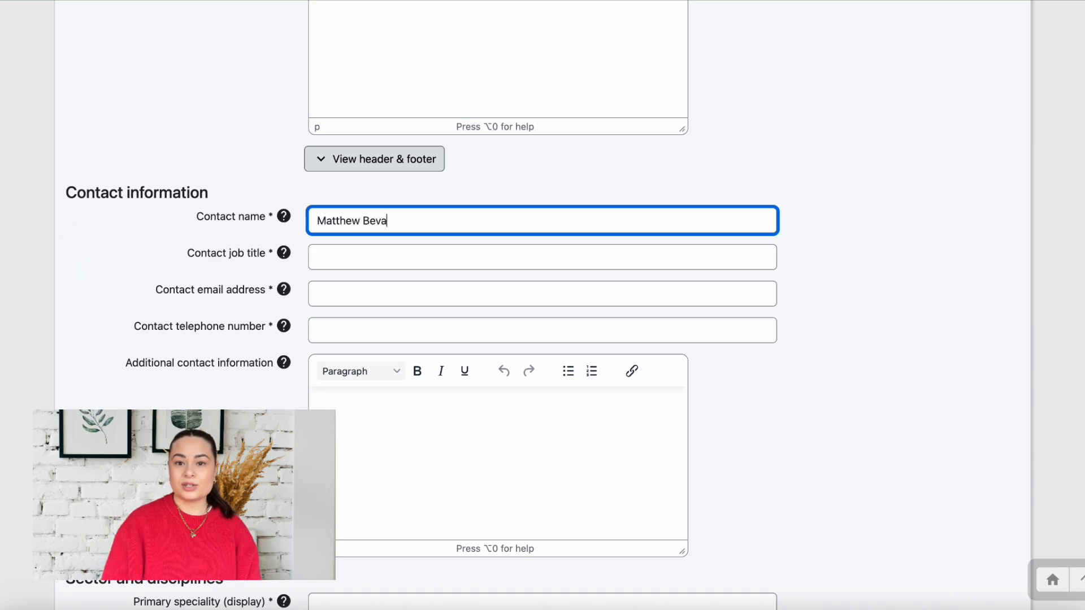
# Enter the contact's full name, job title Head of Admin, and the contact's e-mail address
pyautogui.press('Tab')
pyautogui.write('Head of A')
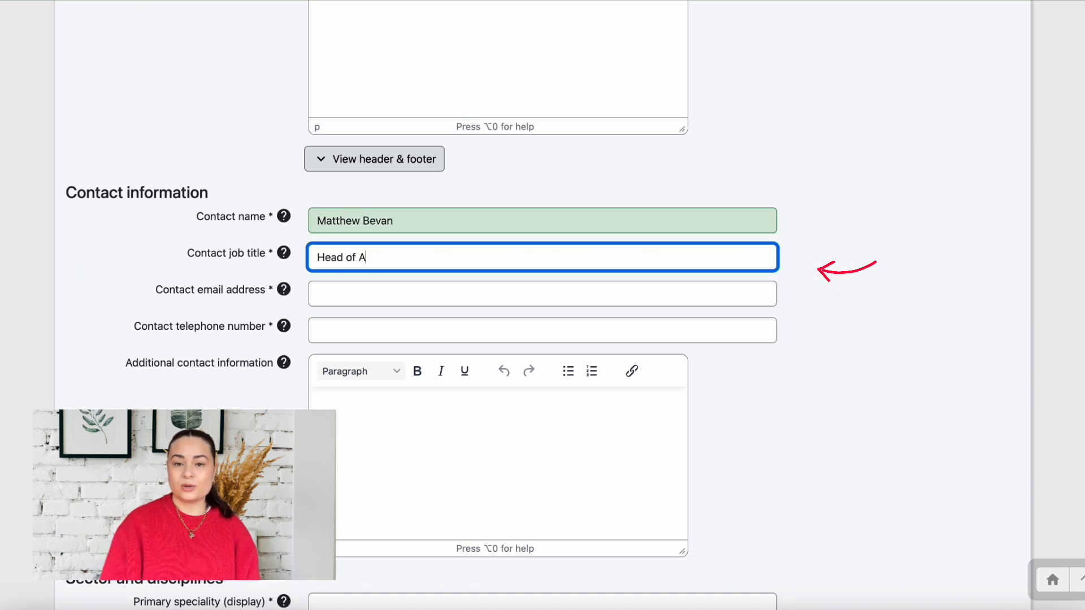
pyautogui.write('dmin')
pyautogui.press('Tab')
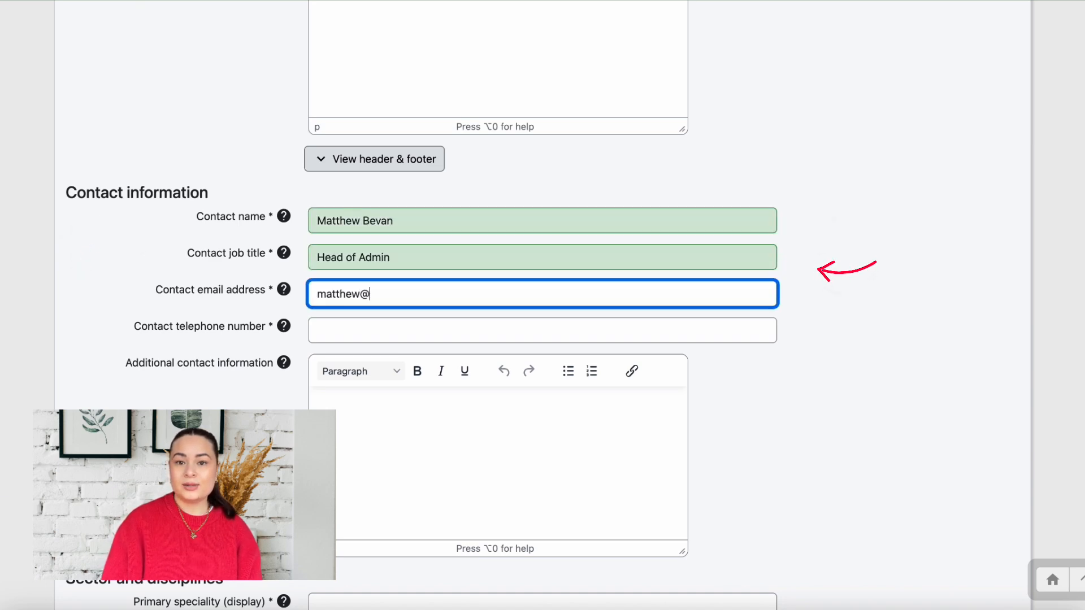
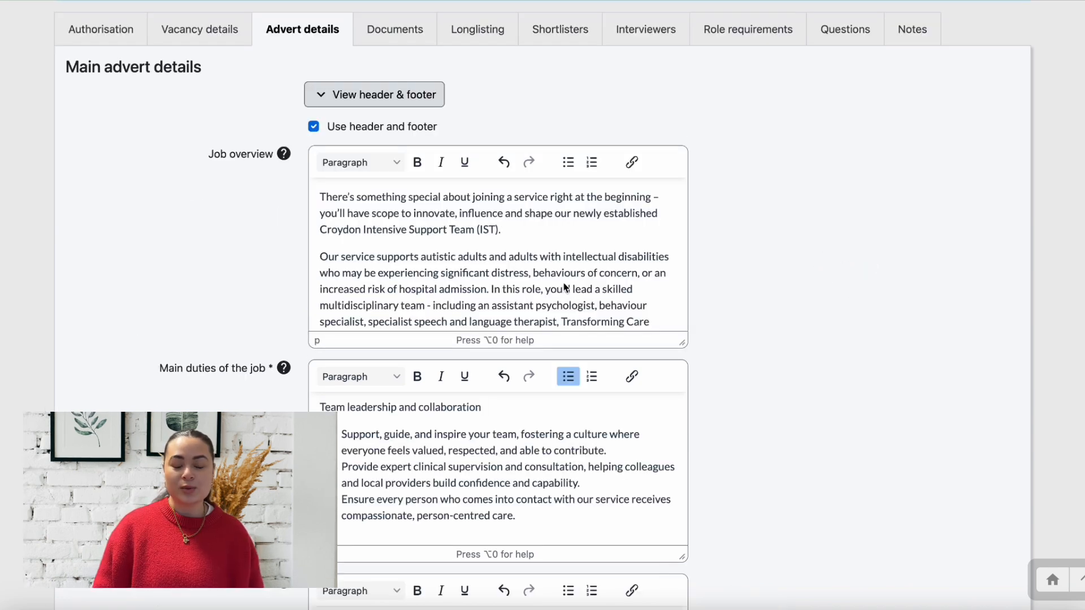
# On the Documents tab, open and cancel the job description and primary additional document uploads
pyautogui.click(383, 33)
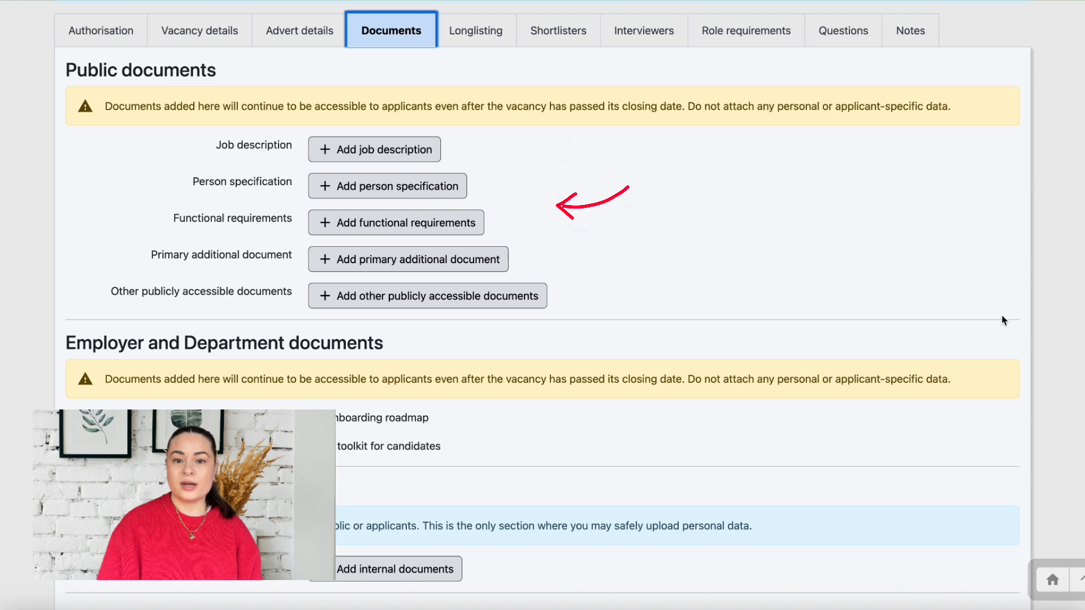
pyautogui.click(433, 148)
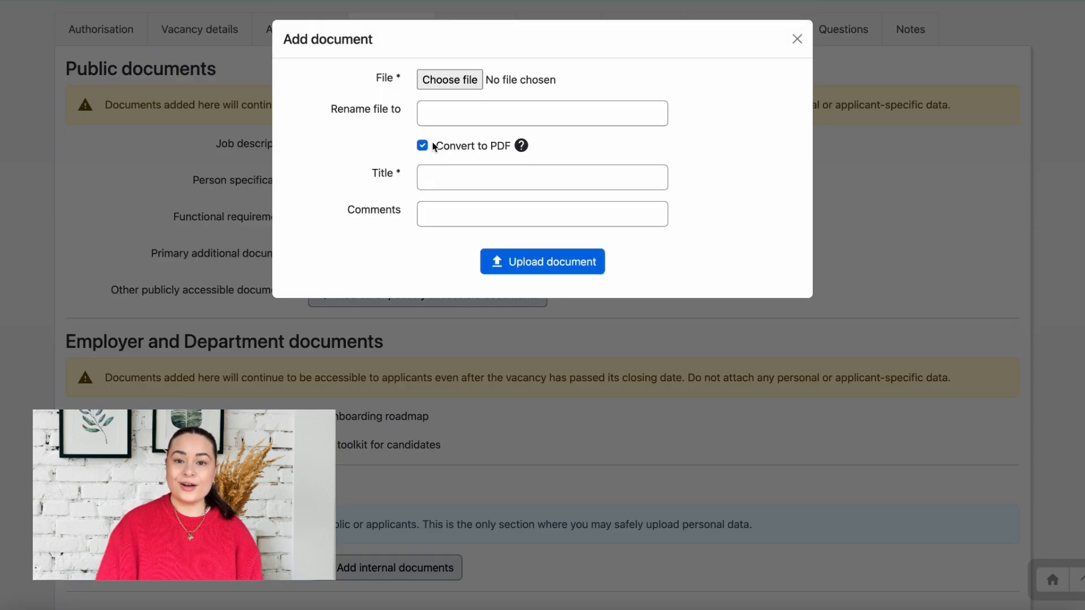
pyautogui.click(797, 39)
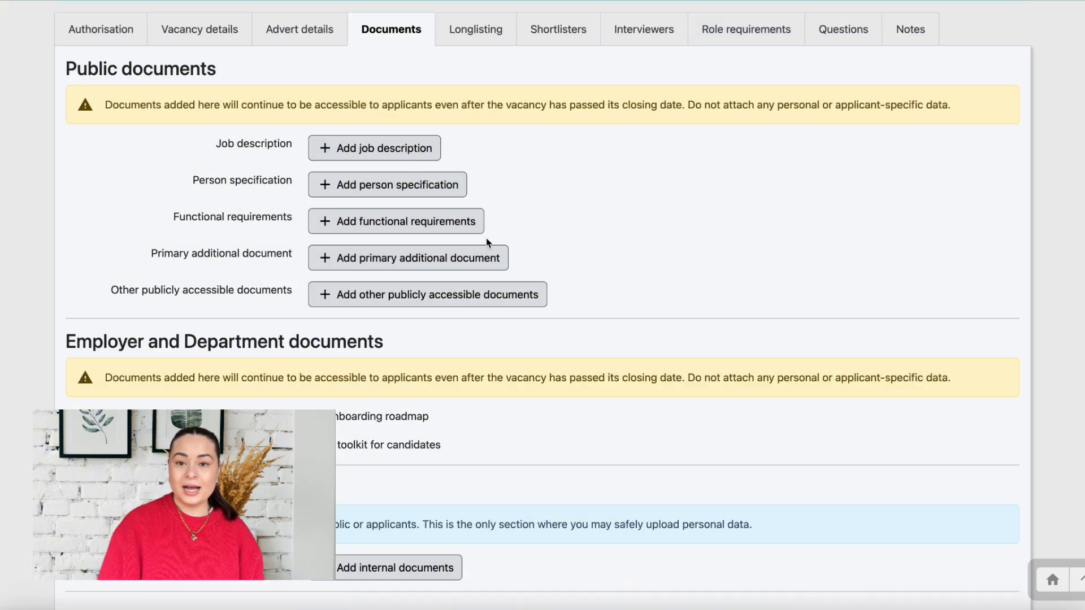
pyautogui.scroll(-1, 499, 253)
pyautogui.click(497, 253)
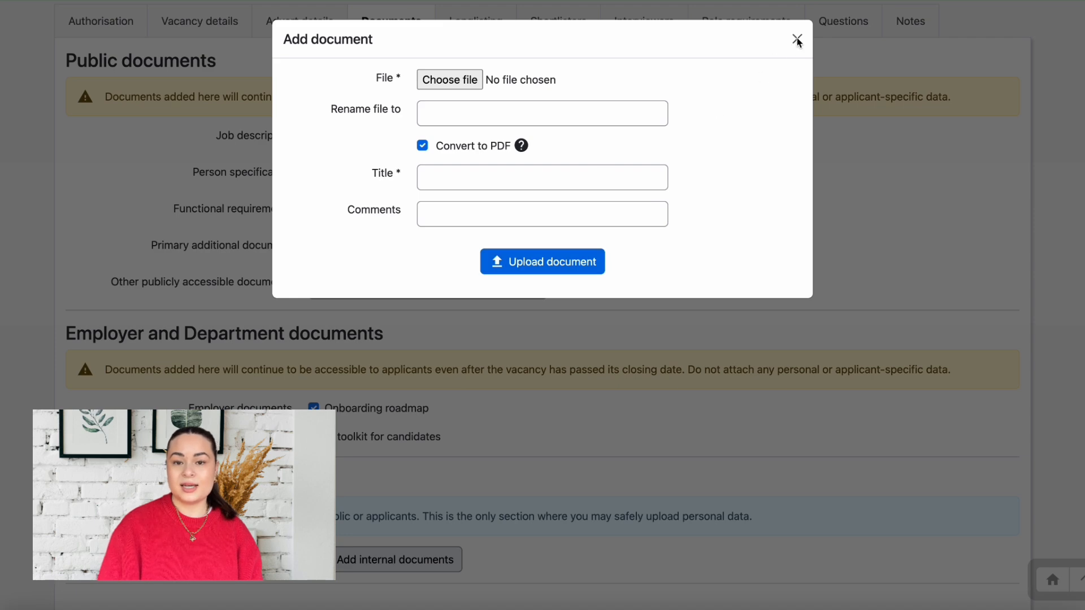
pyautogui.click(797, 39)
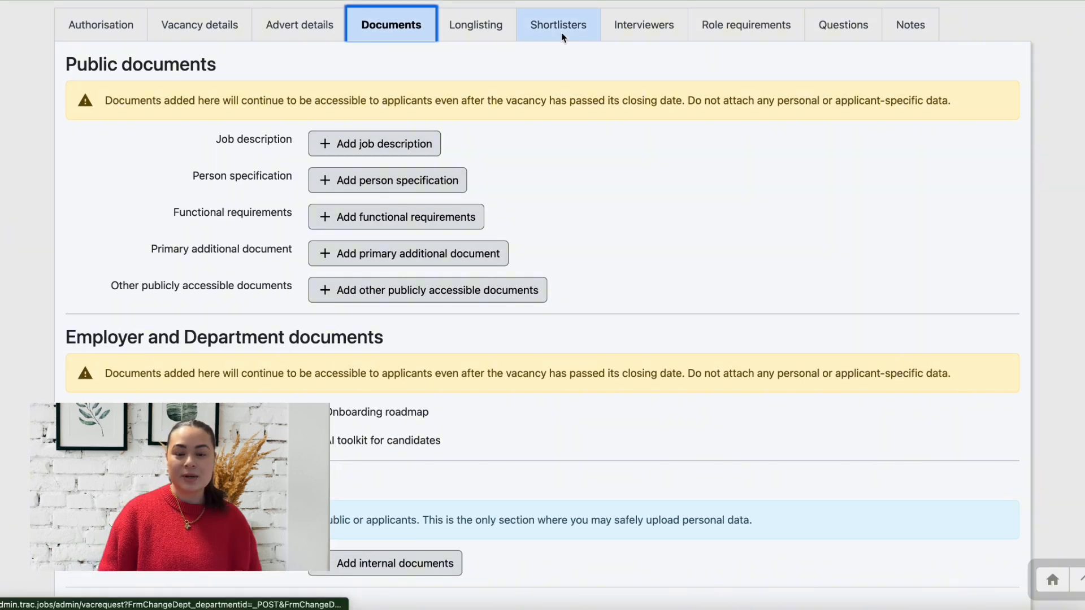
# Switch to the Shortlisters tab showing the two existing shortlisters, the first as lead
pyautogui.click(561, 35)
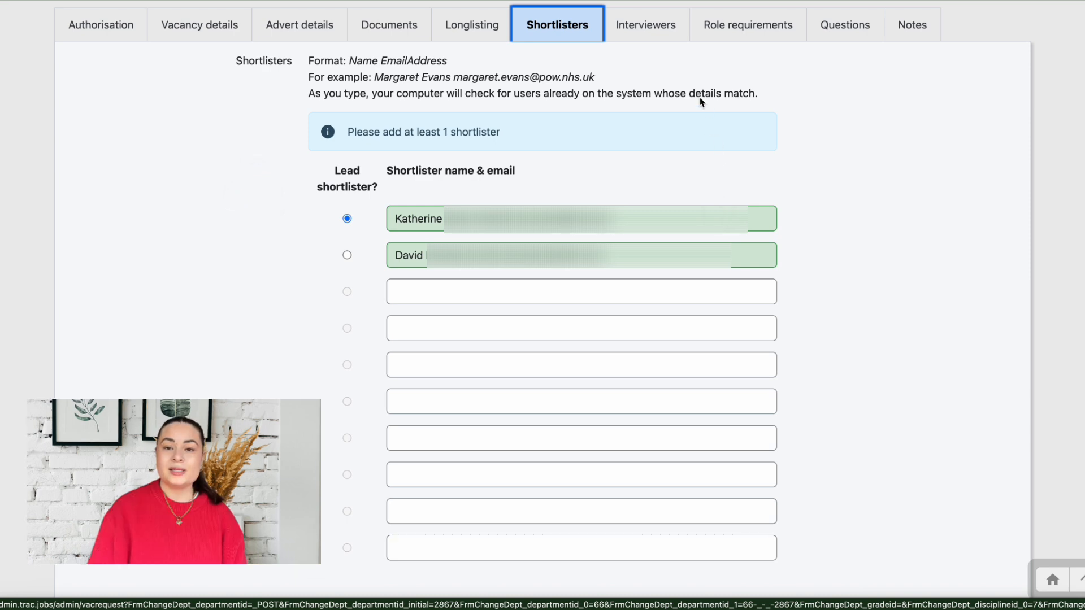
# Add a role requirement assessed by Application form, essential guidance 'Admin Experience', score 2
pyautogui.click(652, 32)
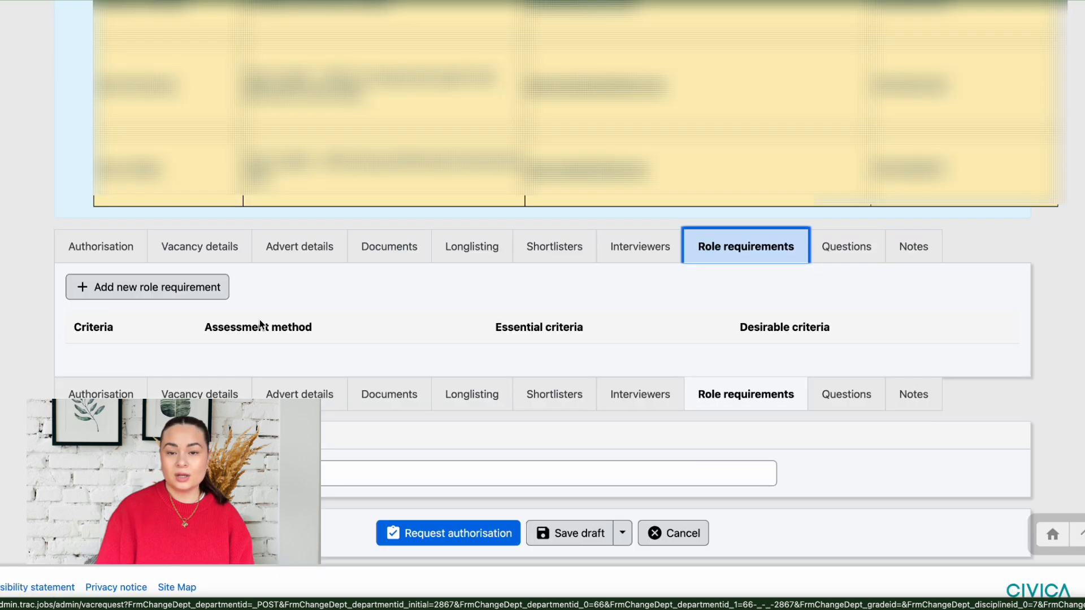
pyautogui.click(198, 299)
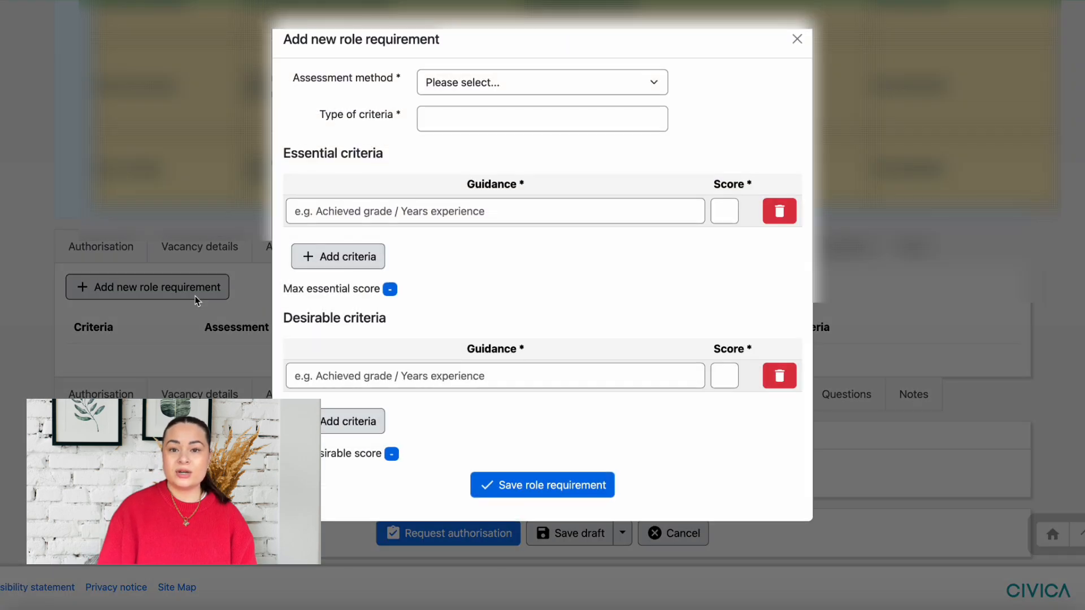
pyautogui.click(487, 83)
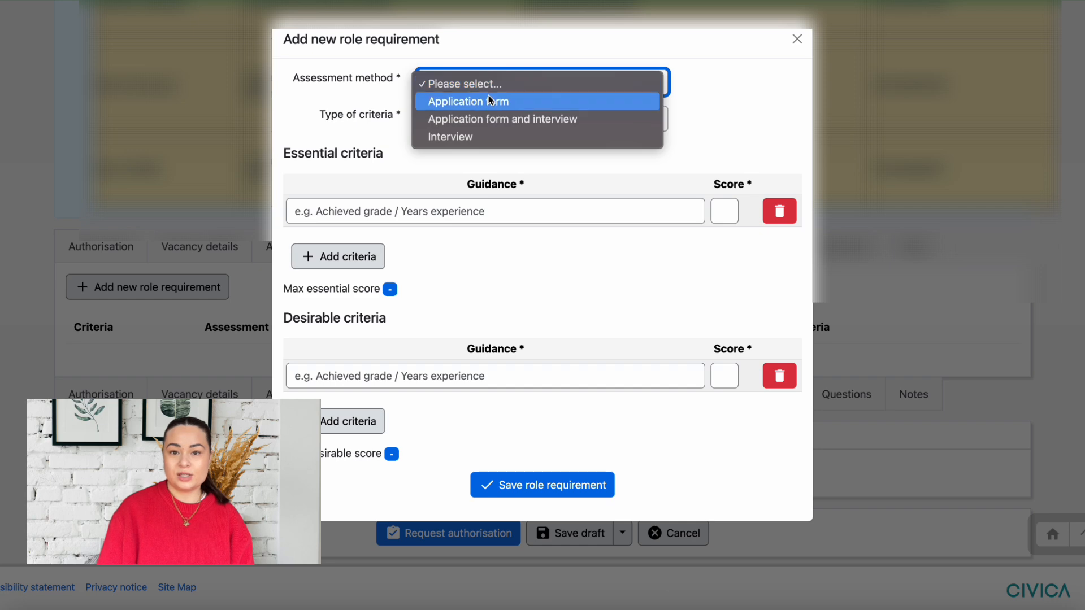
pyautogui.click(490, 100)
pyautogui.click(492, 136)
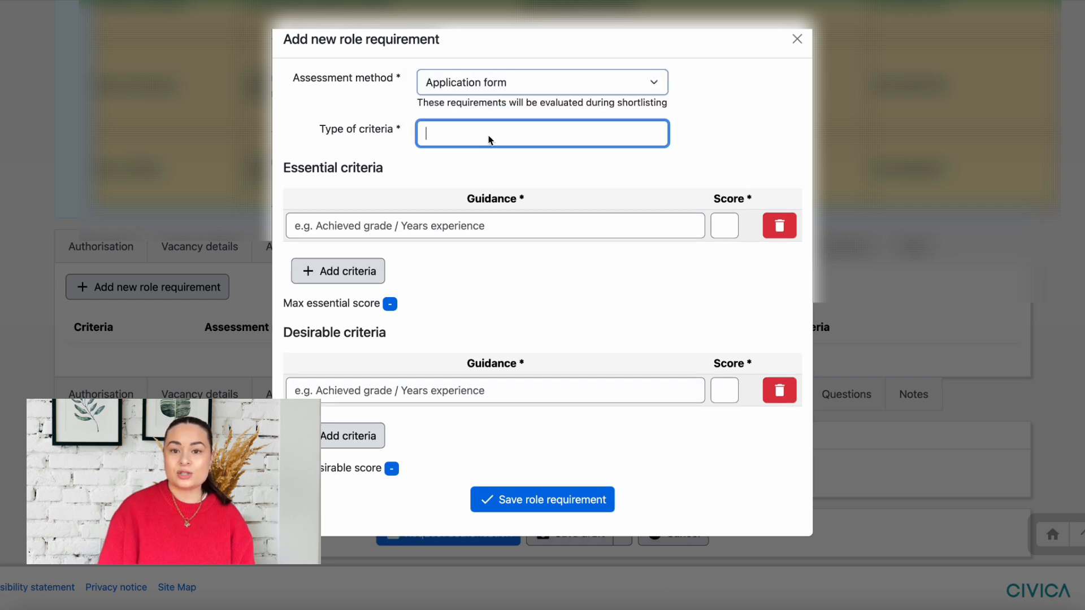
pyautogui.press('Tab')
pyautogui.write('A')
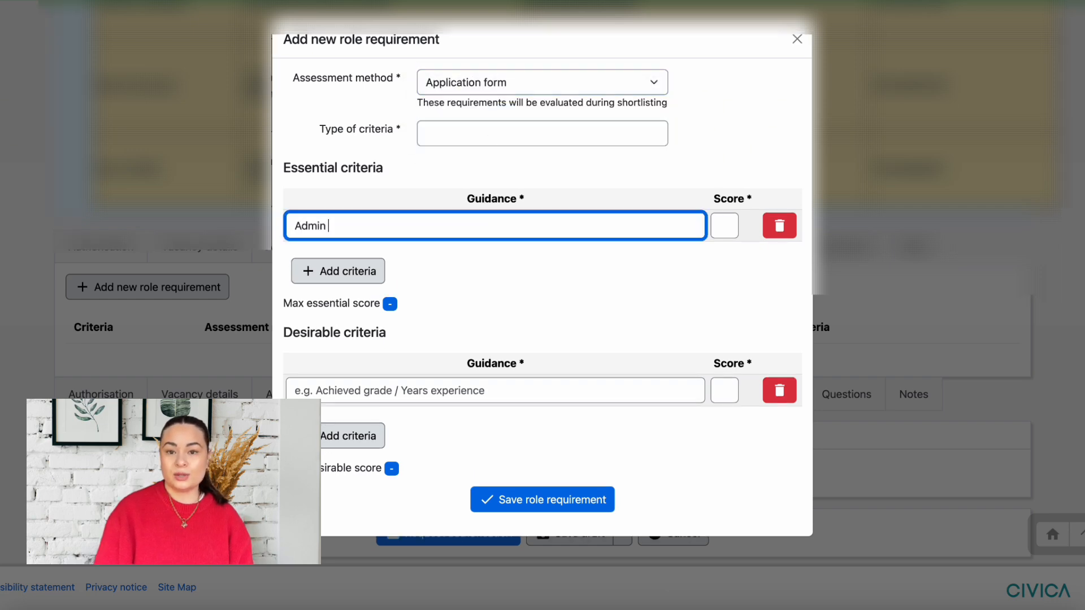
pyautogui.write('dmin Experience')
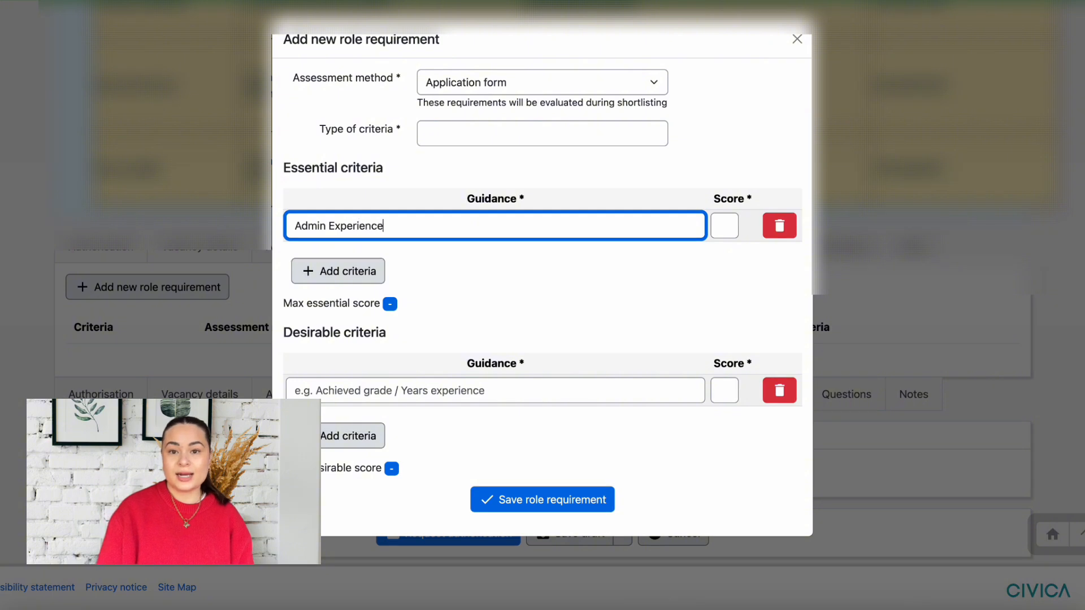
pyautogui.click(724, 226)
pyautogui.write('2')
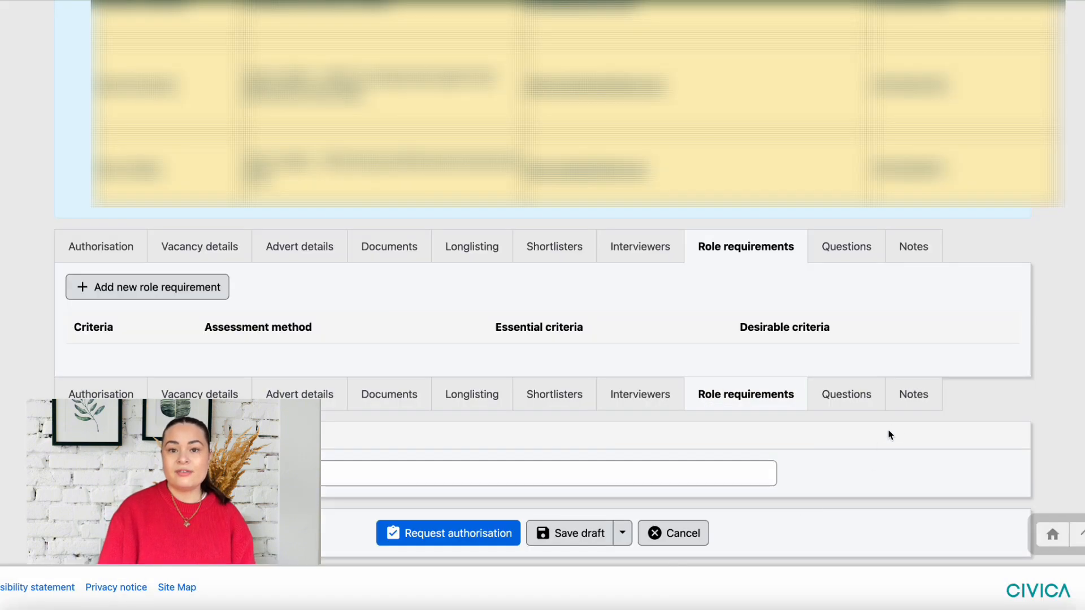
# Switch to the Notes tab headed Administrative notes (not visible on website)
pyautogui.click(906, 398)
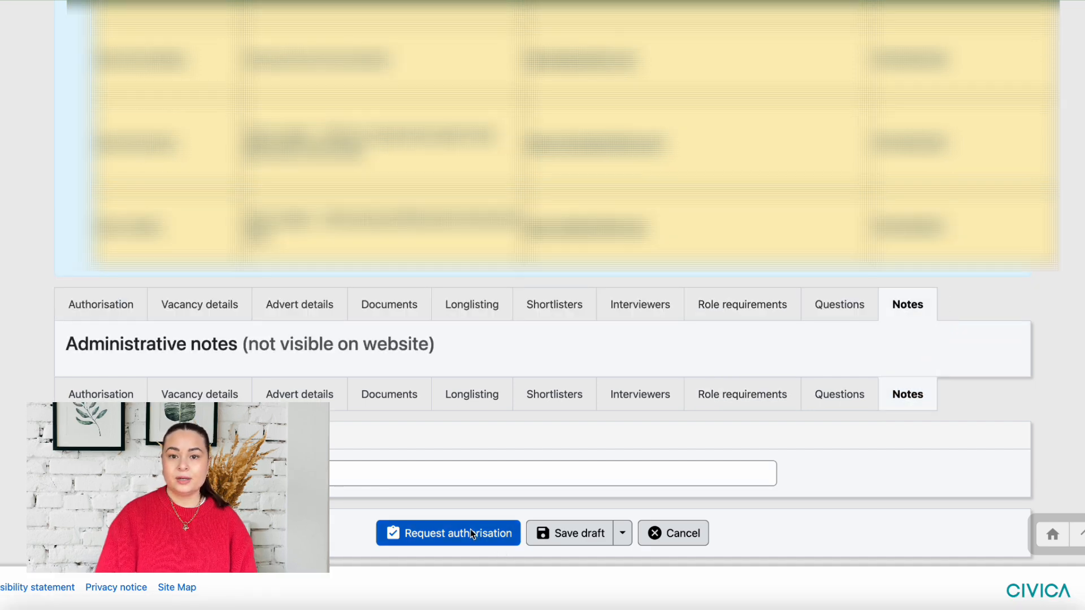